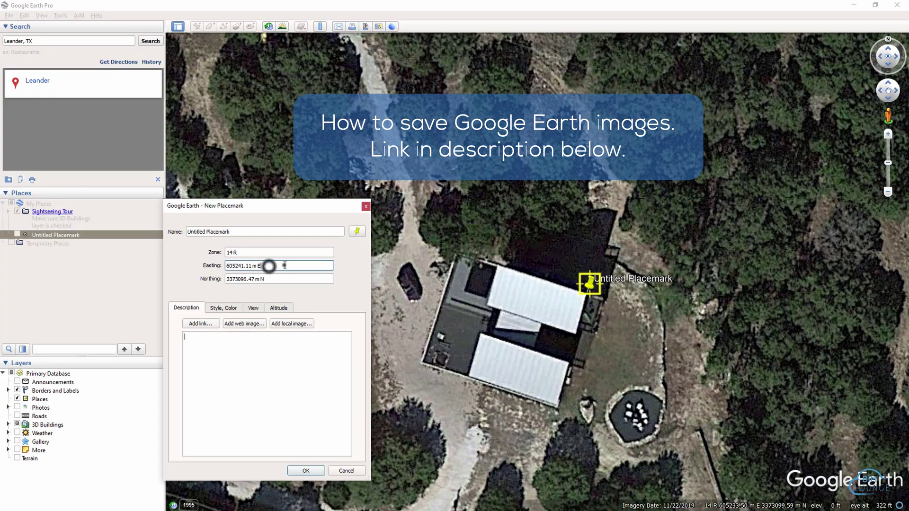
# - Paste the Easting and Northing into the placemark name: '605241.11 m E 3373096.47 m N'
pyautogui.tripleClick(218, 231)
pyautogui.write('605241.11 m E')
pyautogui.tripleClick(278, 278)
pyautogui.hotkey('ctrl', 'c')
pyautogui.click(247, 232)
pyautogui.hotkey('ctrl', 'v')
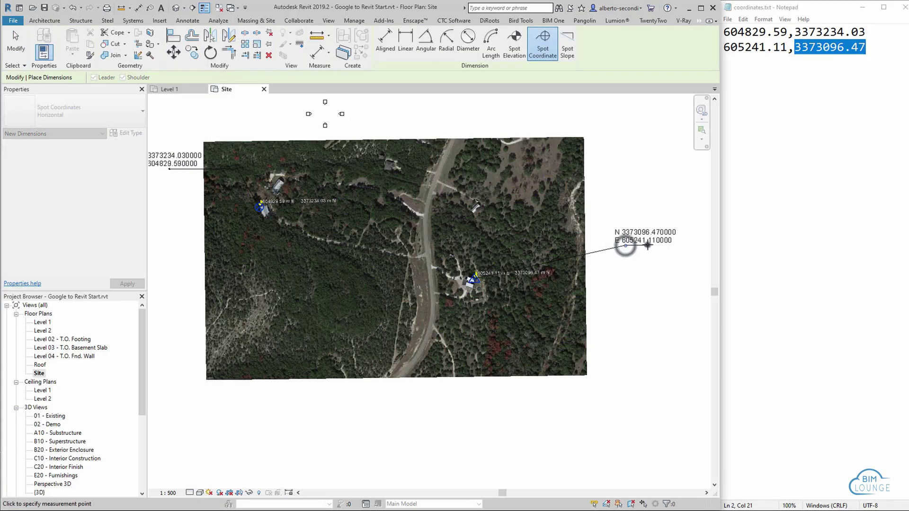
# - Place a spot coordinate on the east house reading N 3373096.47, E 605241.11
pyautogui.click(625, 274)
pyautogui.click(642, 248)
pyautogui.press('Escape')
pyautogui.scroll(3, 530, 284)
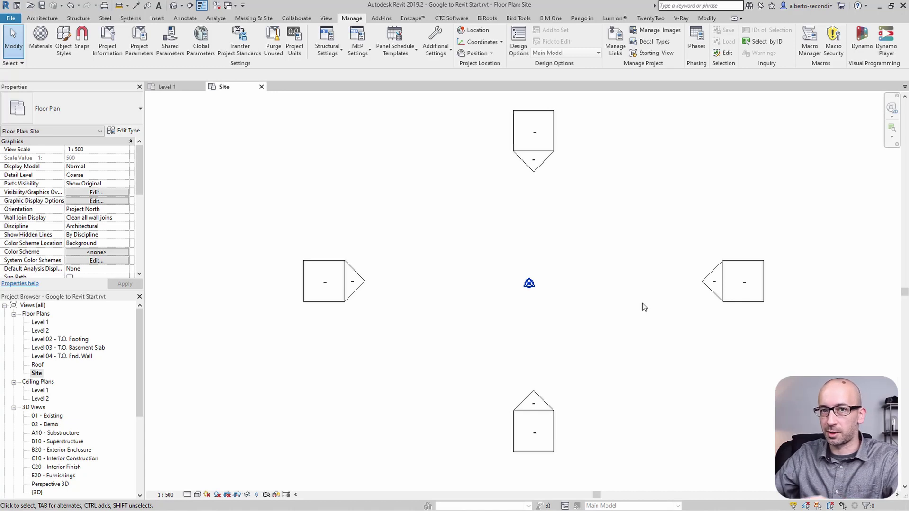
# - In Project Units, set Length to meters with 0.000001 rounding
pyautogui.click(634, 296)
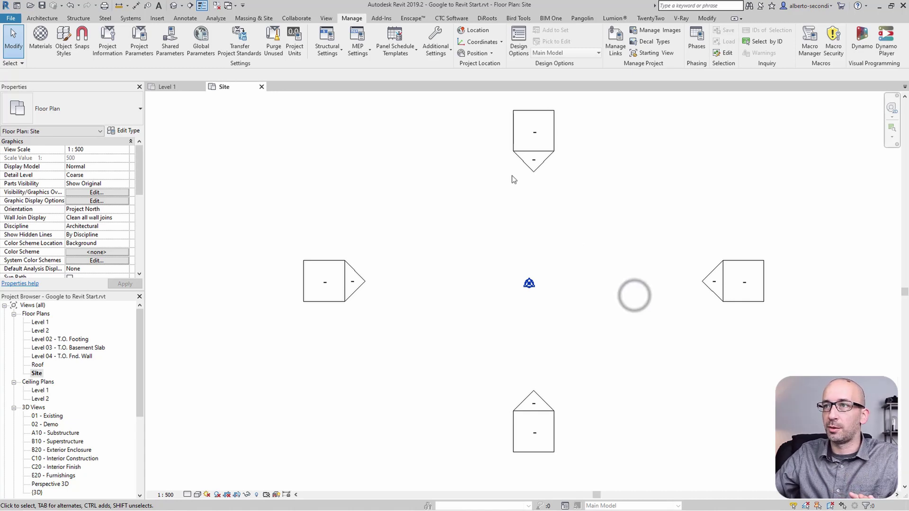
pyautogui.click(298, 54)
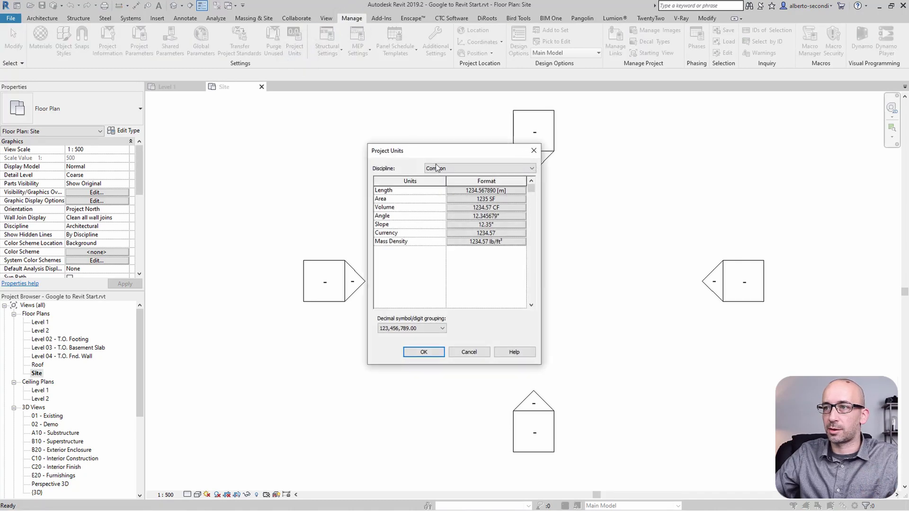
pyautogui.click(468, 191)
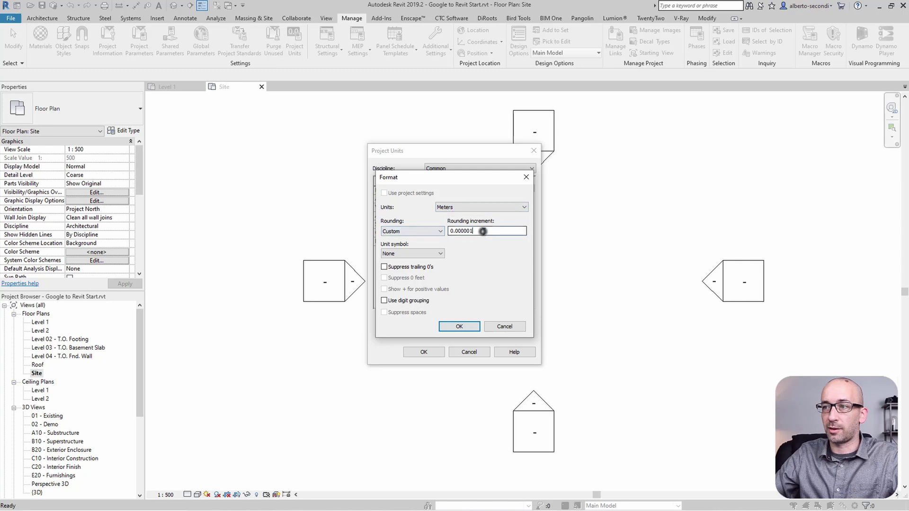
pyautogui.moveTo(483, 231); pyautogui.dragTo(456, 232)
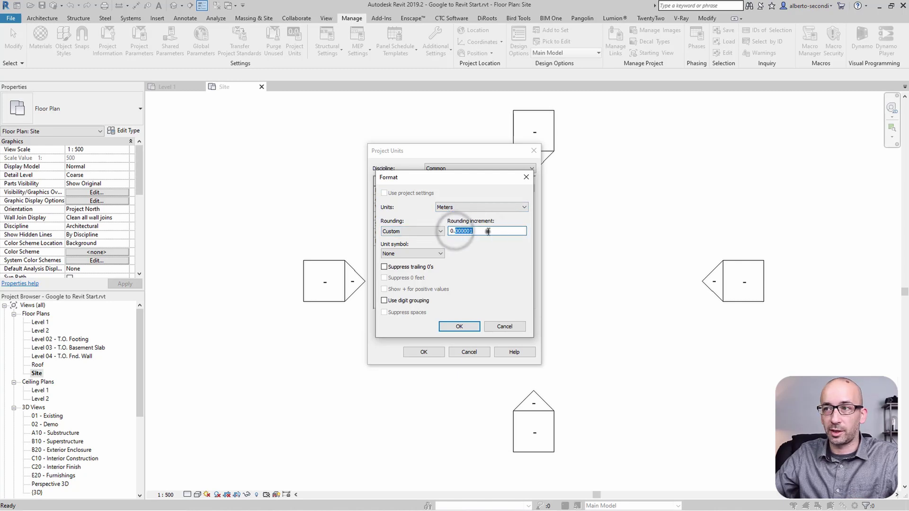
pyautogui.click(488, 232)
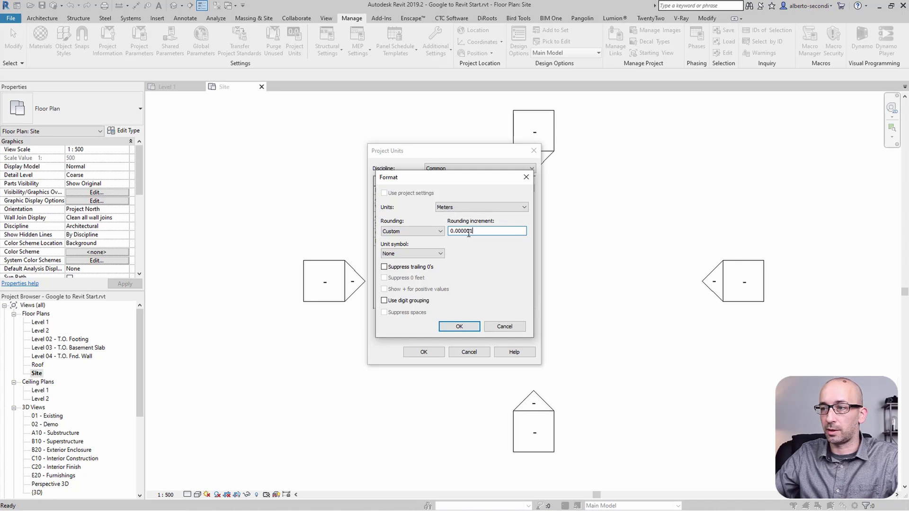
pyautogui.click(470, 327)
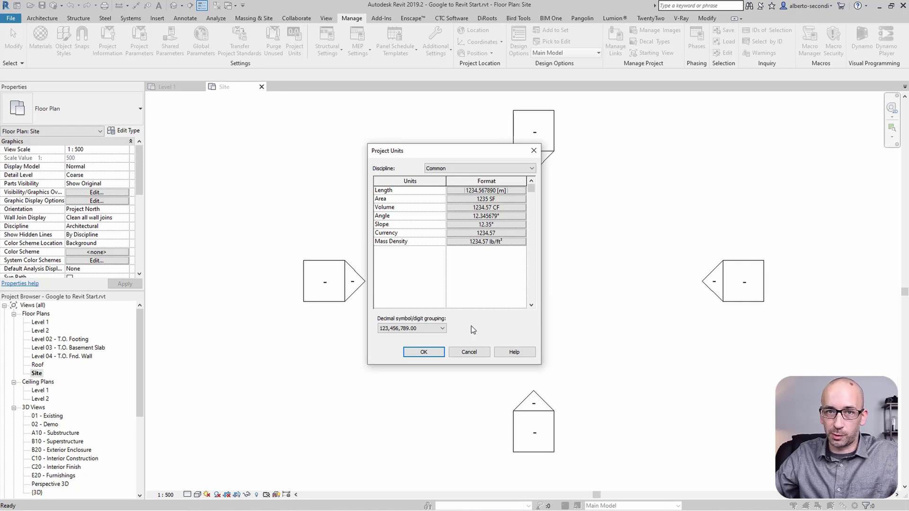
# - Set Angle to decimal degrees rounded to 0.000001, then apply the project units
pyautogui.click(456, 216)
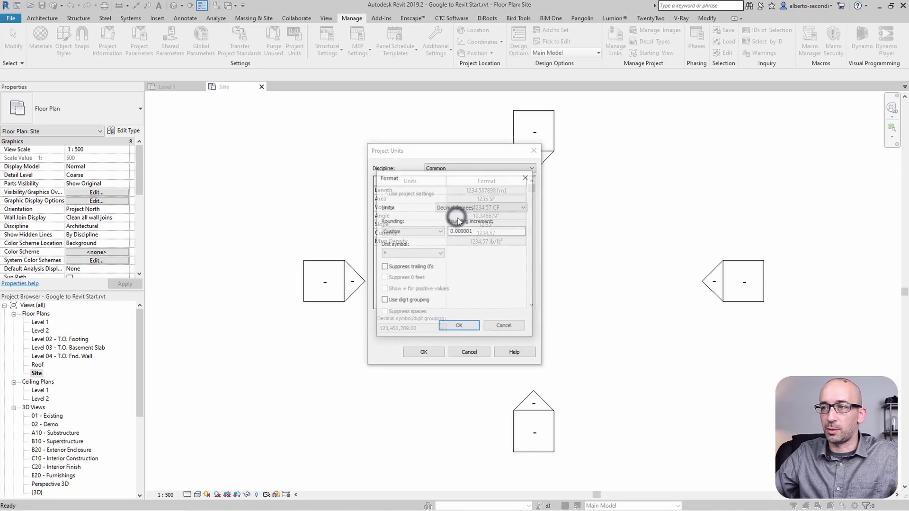
pyautogui.click(478, 231)
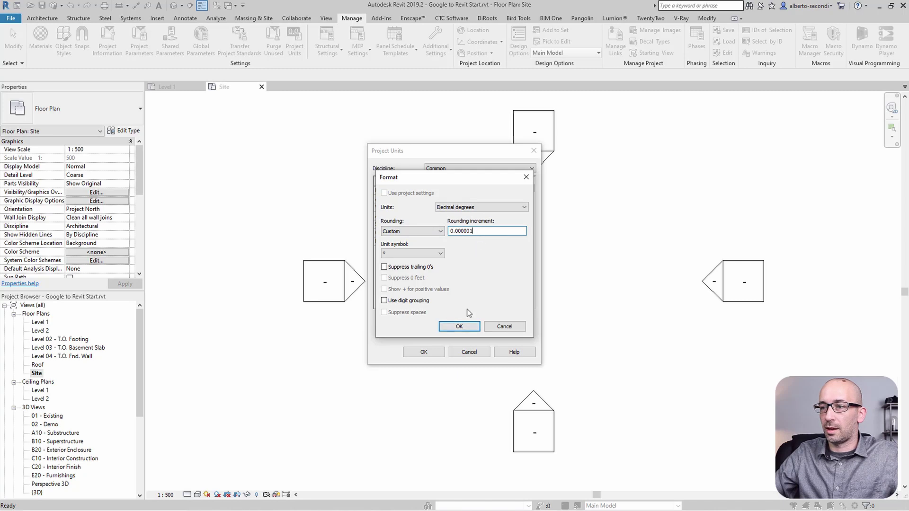
pyautogui.click(460, 325)
pyautogui.click(425, 351)
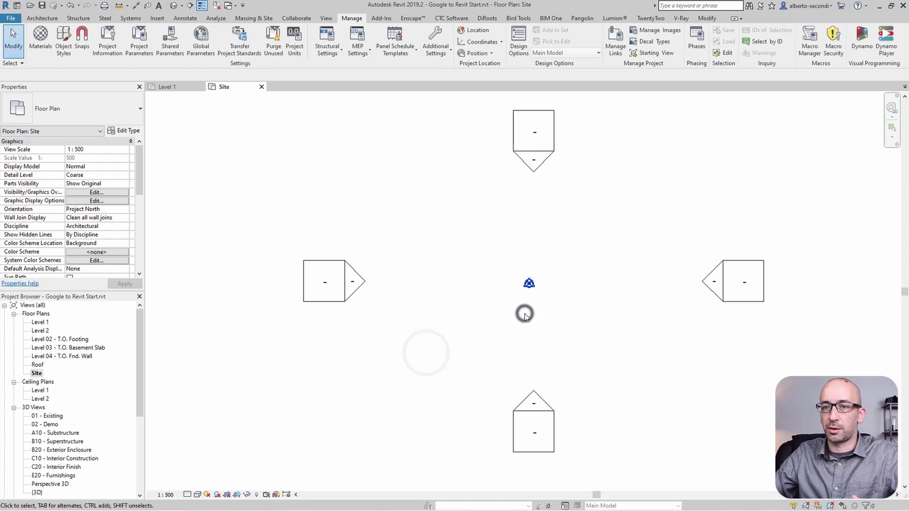
pyautogui.click(37, 373)
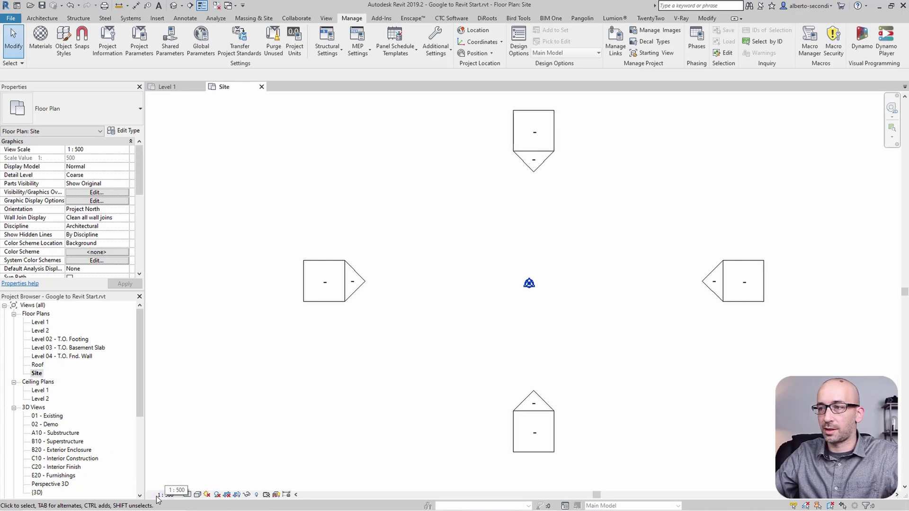
pyautogui.click(520, 313)
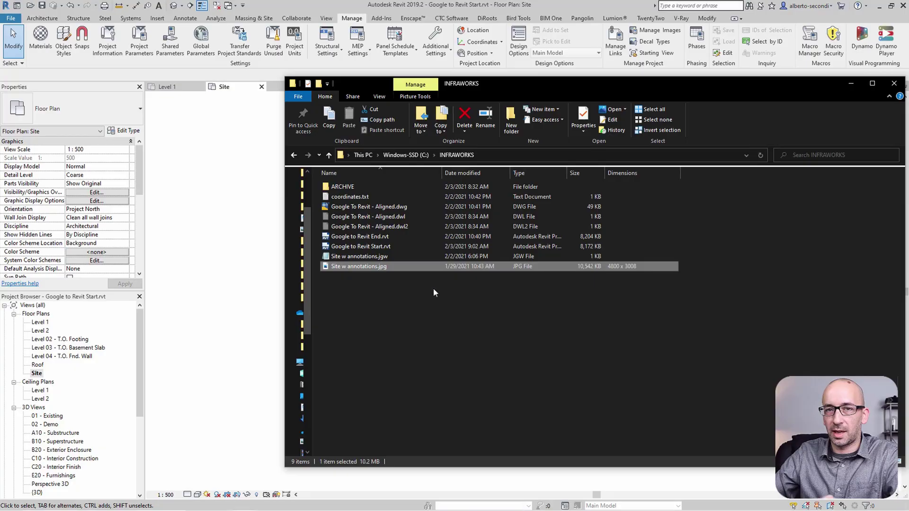
# - Review the Site w annotations.jgw world file, then drag Site w annotations.jpg toward Revit
pyautogui.click(371, 288)
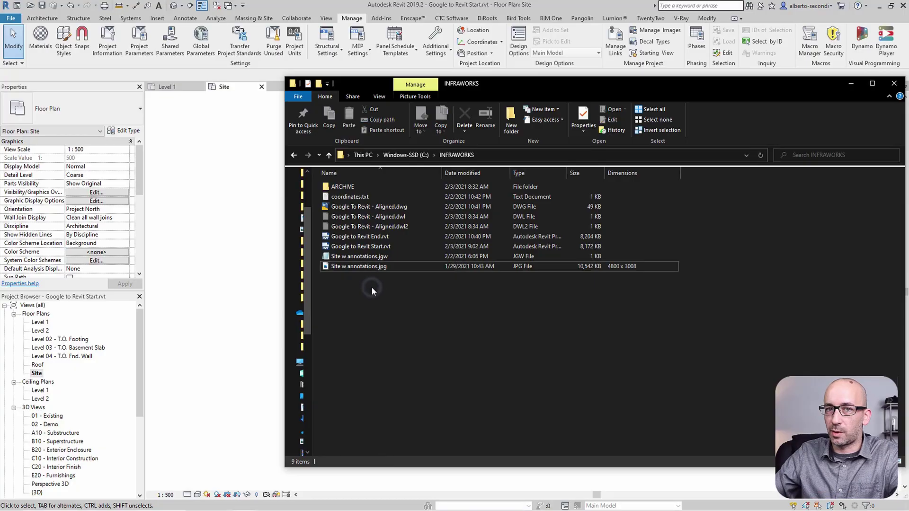
pyautogui.doubleClick(375, 258)
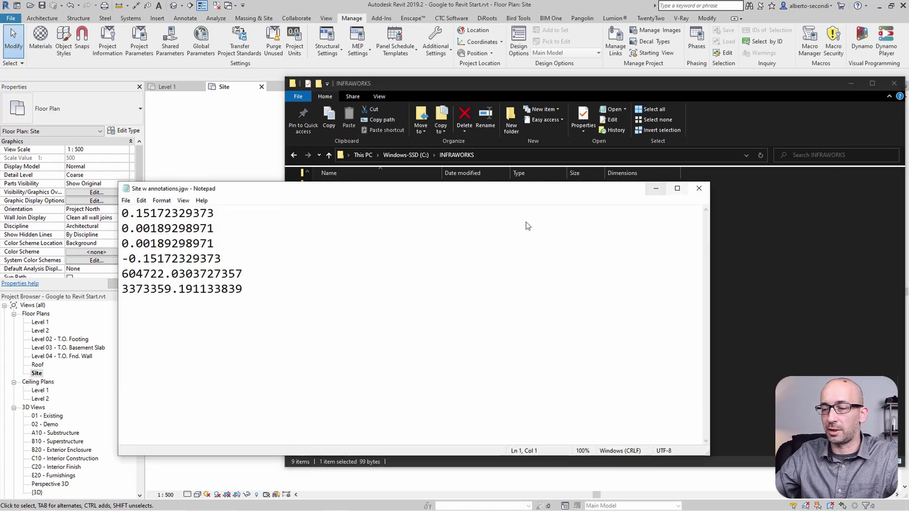
pyautogui.click(699, 188)
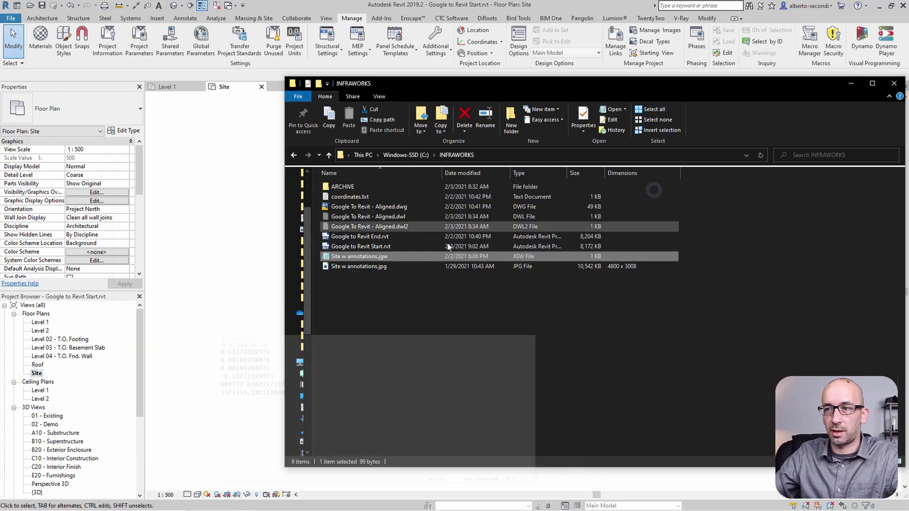
pyautogui.click(363, 266)
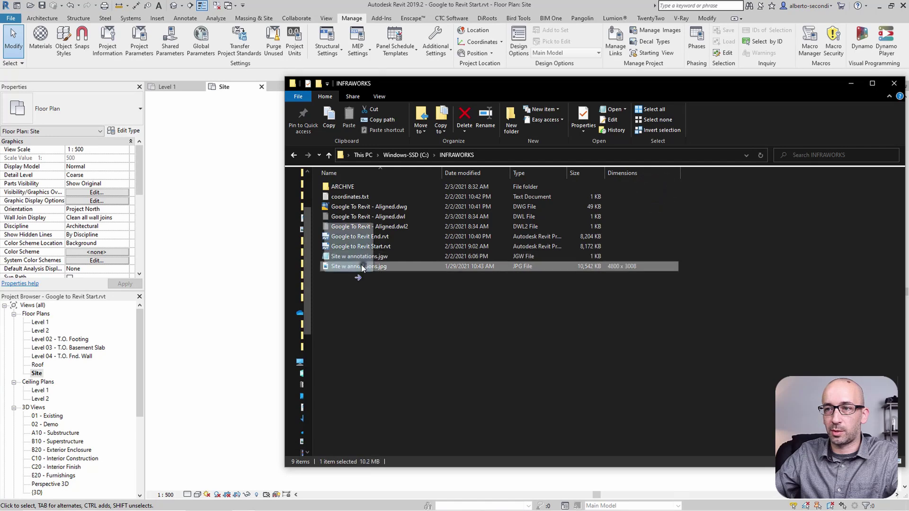
pyautogui.moveTo(278, 288); pyautogui.dragTo(260, 286)
# - Drop Site w annotations.jpg into the Site plan, undoing a trial move of the image
pyautogui.click(262, 285)
pyautogui.scroll(-3, 381, 263)
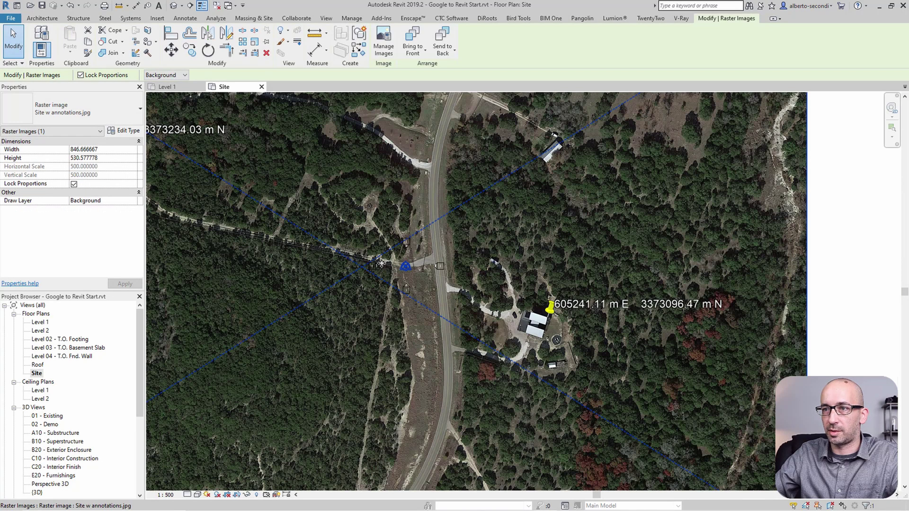
pyautogui.scroll(-4, 382, 264)
pyautogui.moveTo(226, 168); pyautogui.dragTo(340, 292)
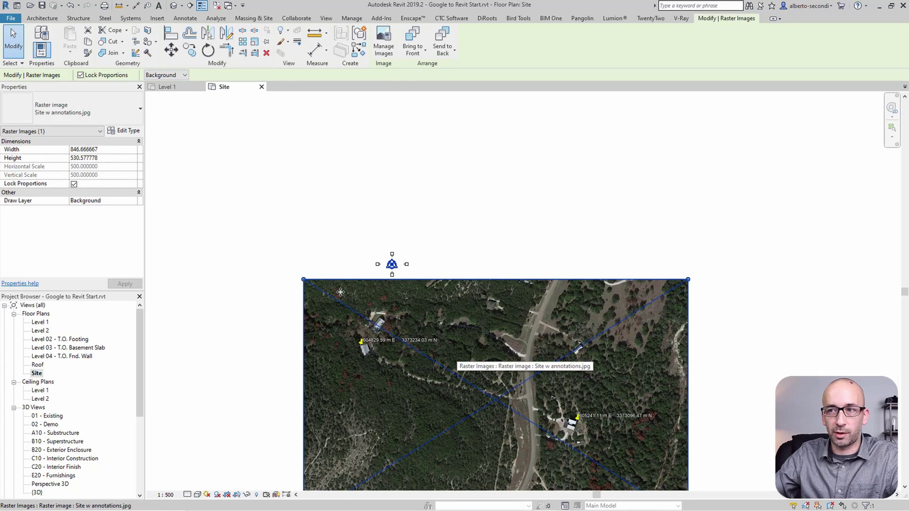
pyautogui.hotkey('ctrl', 'z')
pyautogui.scroll(2, 274, 210)
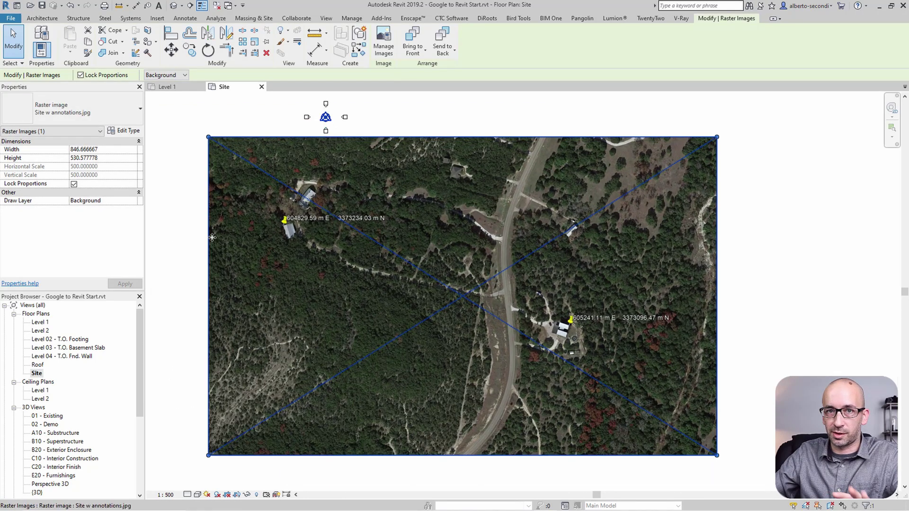
pyautogui.click(178, 222)
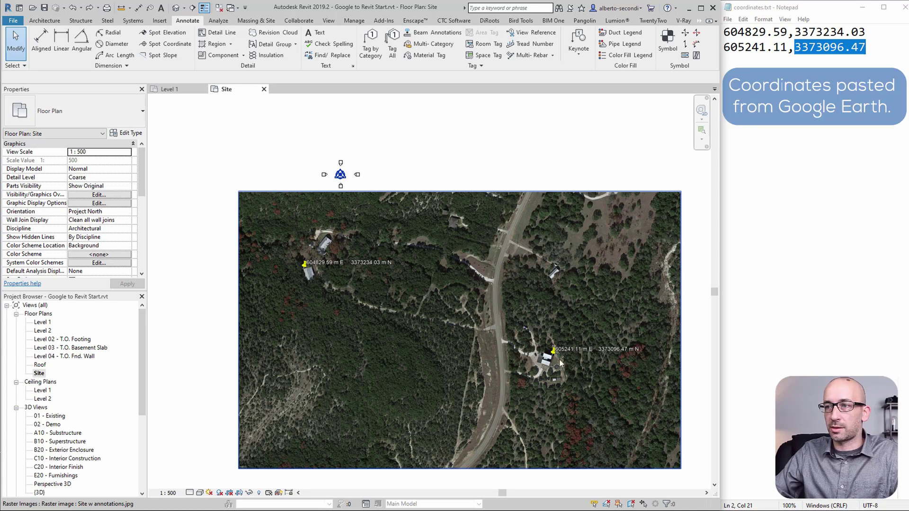
# - Drag the satellite image up and right, out of the way
pyautogui.scroll(-2, 424, 312)
pyautogui.click(425, 312)
pyautogui.moveTo(425, 313); pyautogui.dragTo(552, 115)
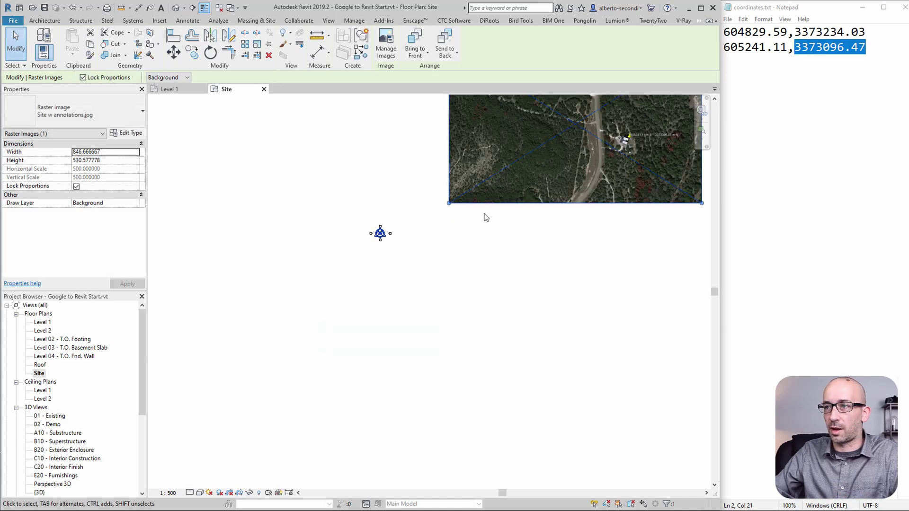
# - Move the project base point down-left, away from the survey point
pyautogui.scroll(3, 407, 250)
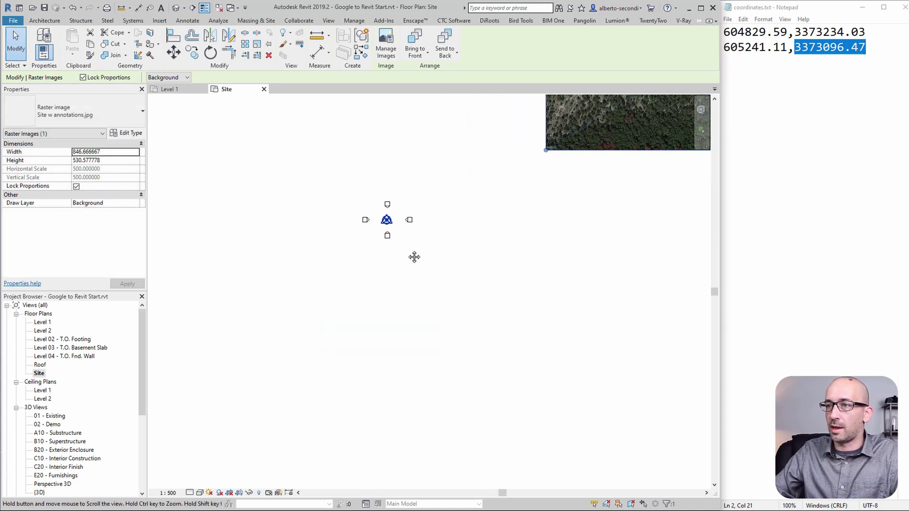
pyautogui.click(389, 226)
pyautogui.click(174, 52)
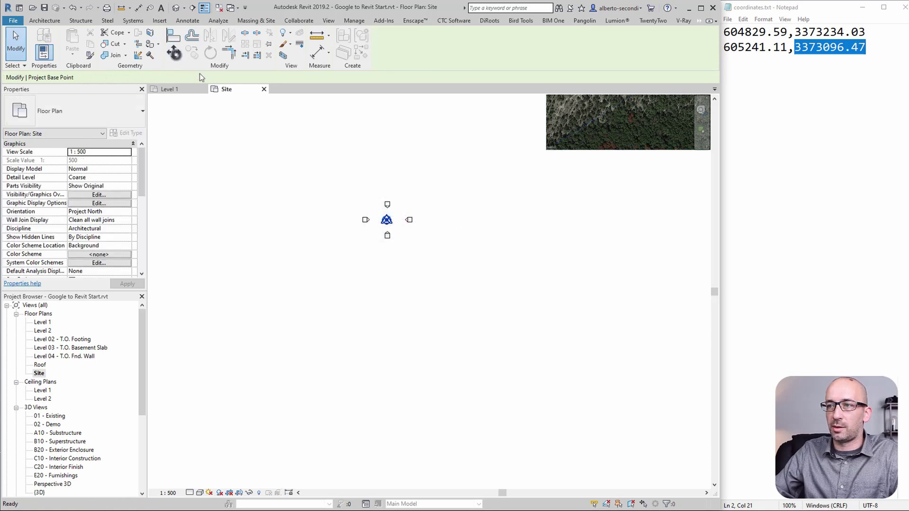
pyautogui.click(387, 221)
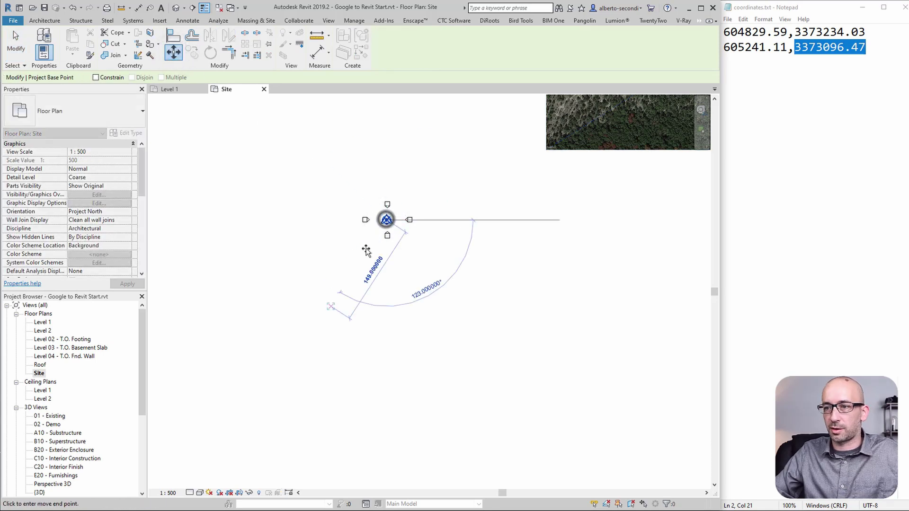
pyautogui.click(300, 344)
pyautogui.press('Escape')
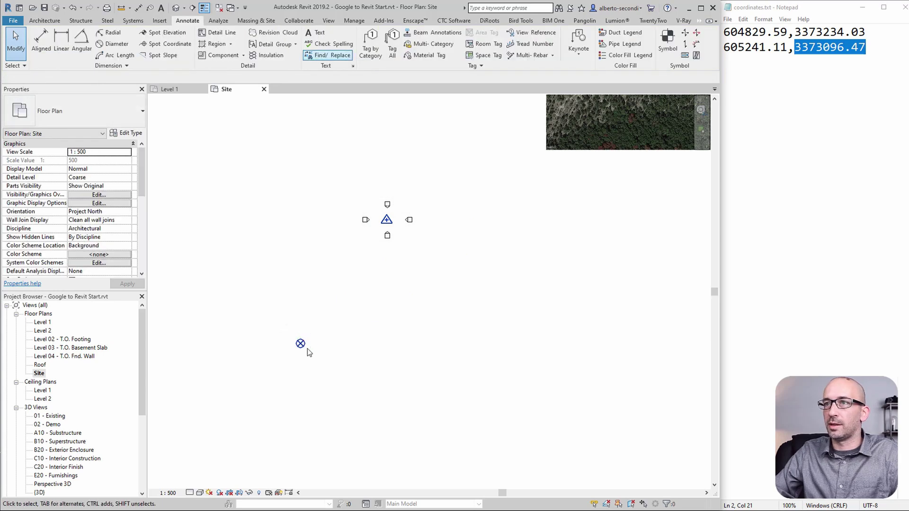
# - Run Specify Coordinates at Point on the project base point
pyautogui.click(354, 21)
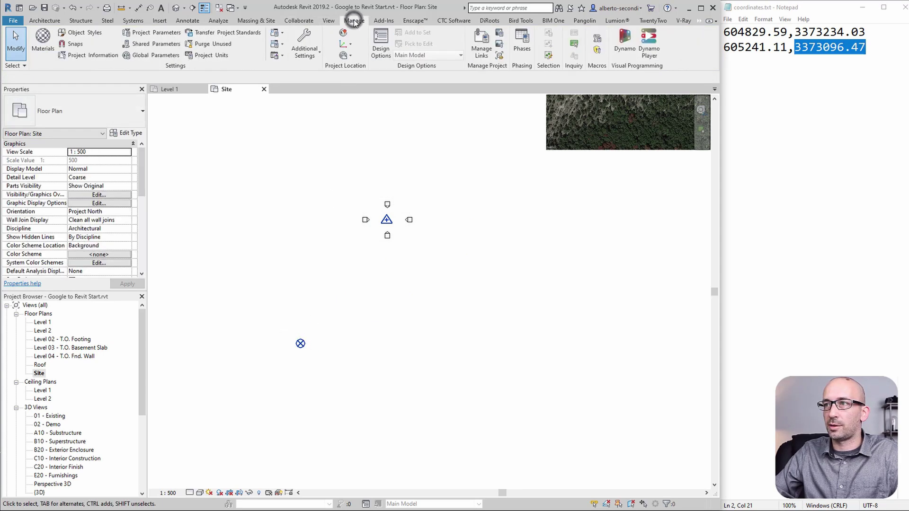
pyautogui.click(348, 45)
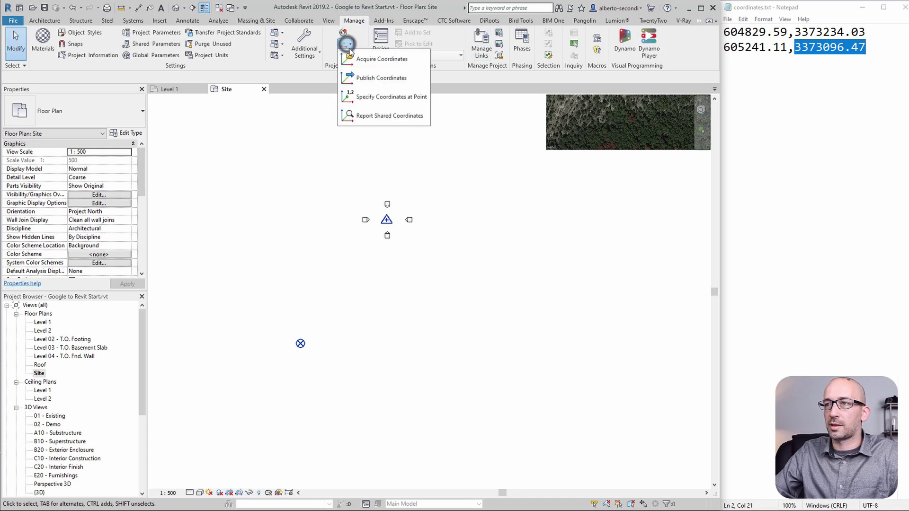
pyautogui.click(372, 93)
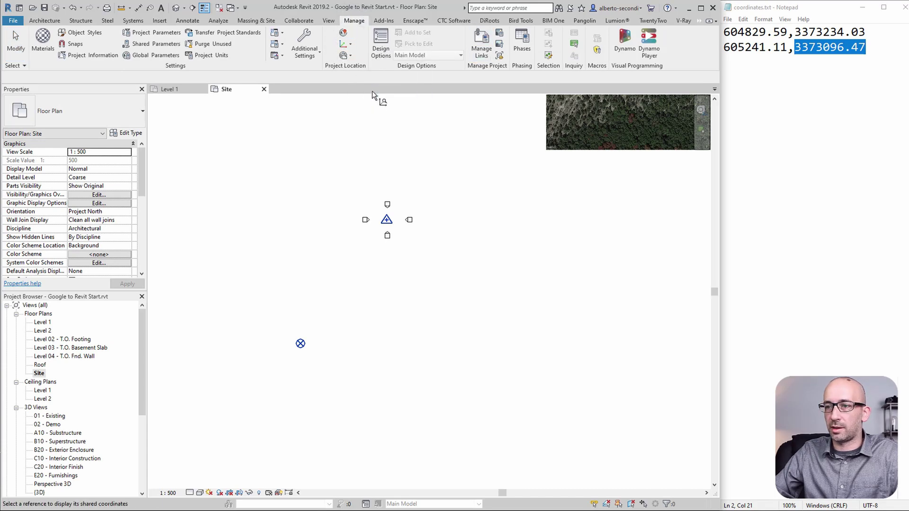
pyautogui.click(302, 334)
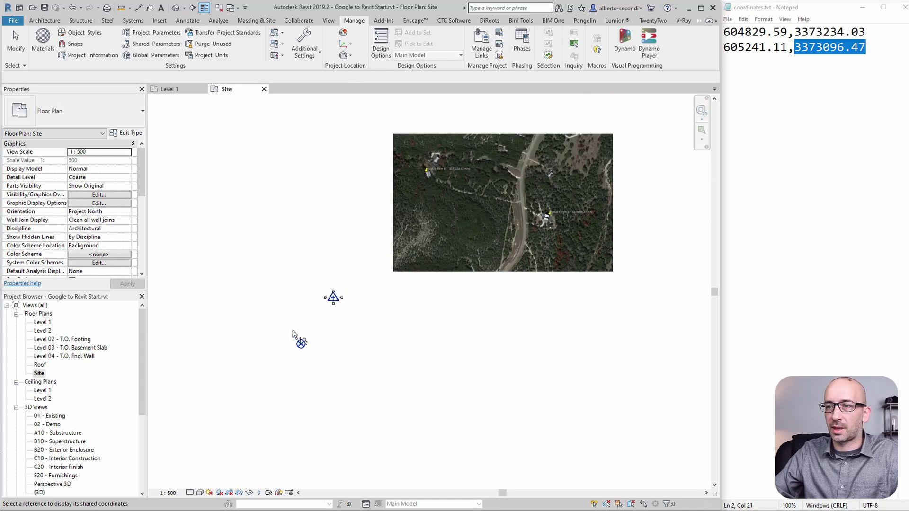
pyautogui.click(290, 330)
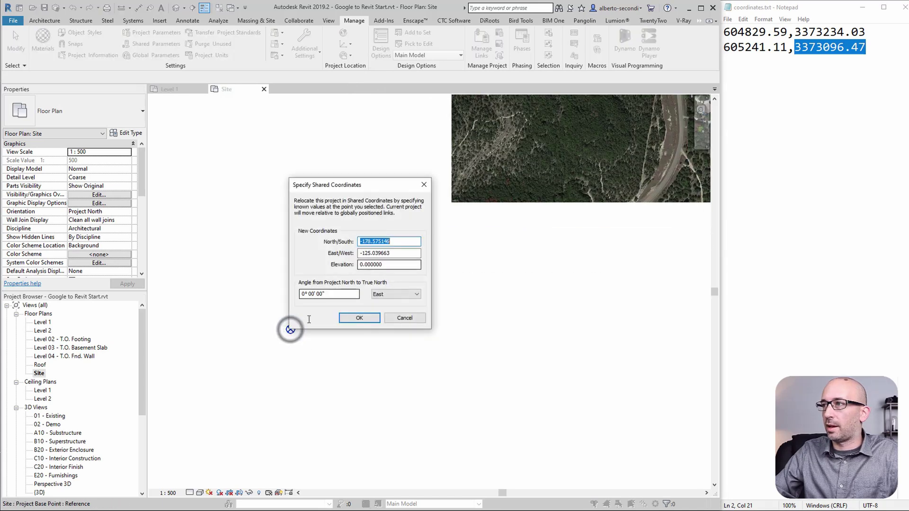
# - Enter East/West 604829.59 and North/South 3373234.03 from the notes and confirm
pyautogui.click(768, 49)
pyautogui.moveTo(724, 32); pyautogui.dragTo(786, 33)
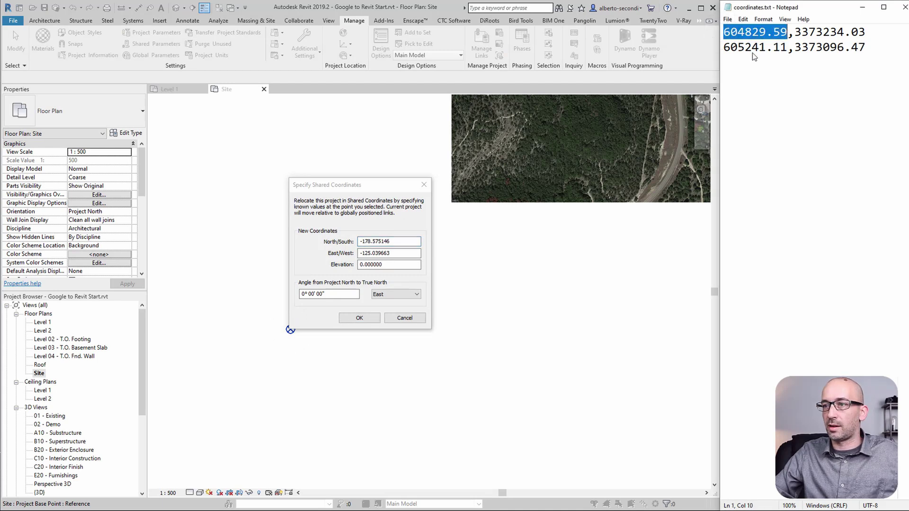
pyautogui.hotkey('ctrl', 'c')
pyautogui.doubleClick(404, 253)
pyautogui.hotkey('ctrl', 'v')
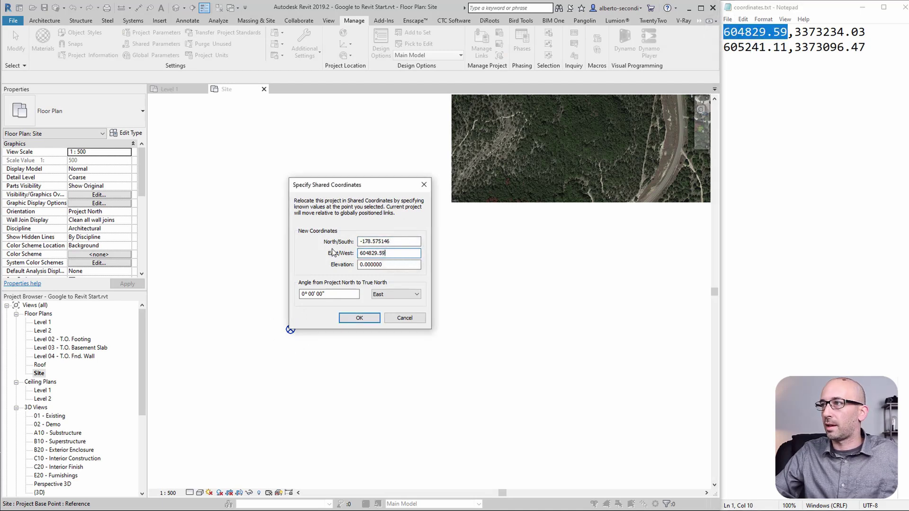
pyautogui.moveTo(796, 32); pyautogui.dragTo(865, 32)
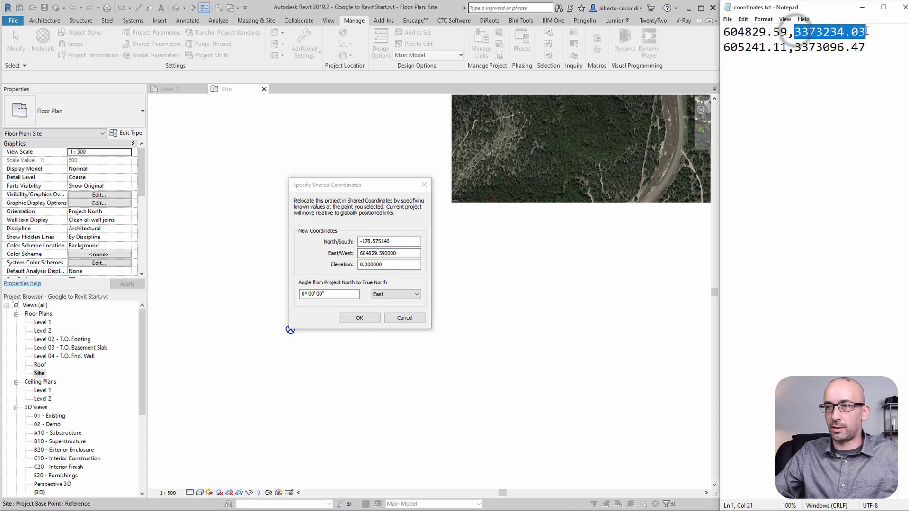
pyautogui.hotkey('ctrl', 'c')
pyautogui.doubleClick(403, 241)
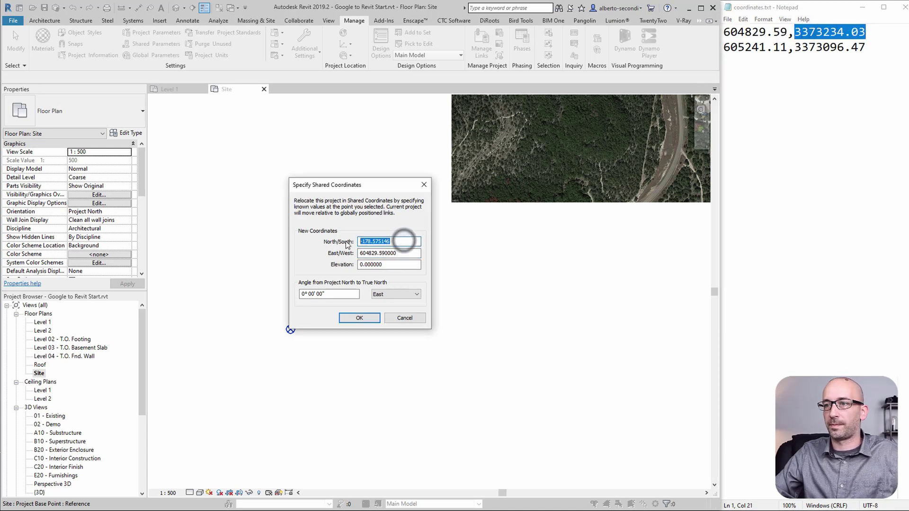
pyautogui.hotkey('ctrl', 'v')
pyautogui.click(361, 318)
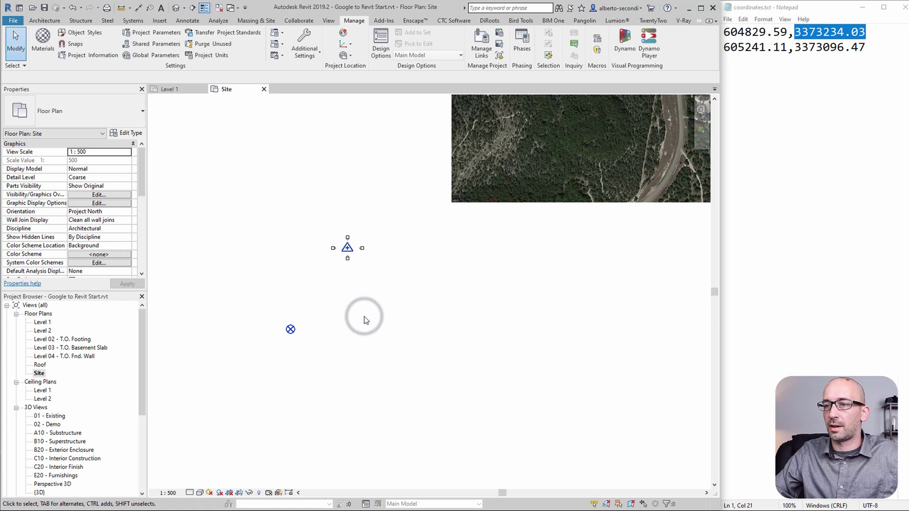
# - Place a spot coordinate with a leader at the project base point, reading N 3373234.030000, E 604829.590000
pyautogui.click(187, 21)
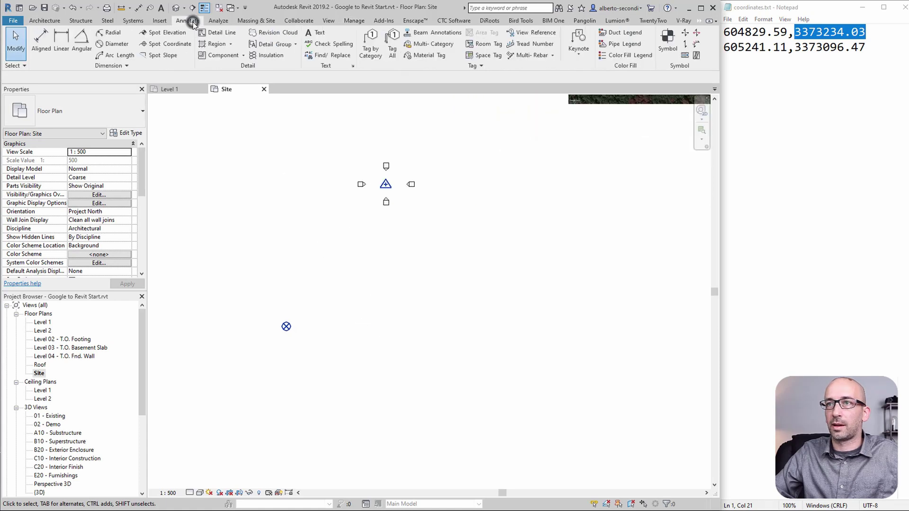
pyautogui.click(174, 43)
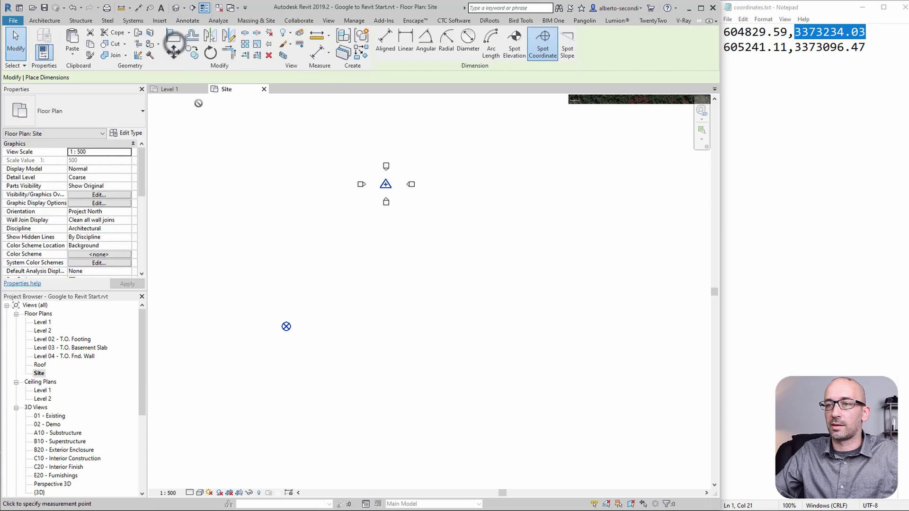
pyautogui.click(287, 327)
pyautogui.click(253, 269)
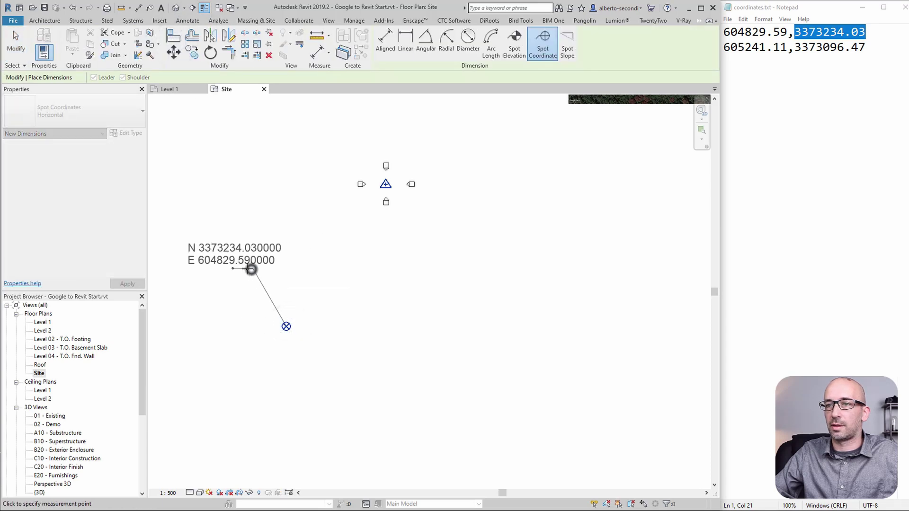
pyautogui.scroll(-3, 217, 260)
pyautogui.click(209, 261)
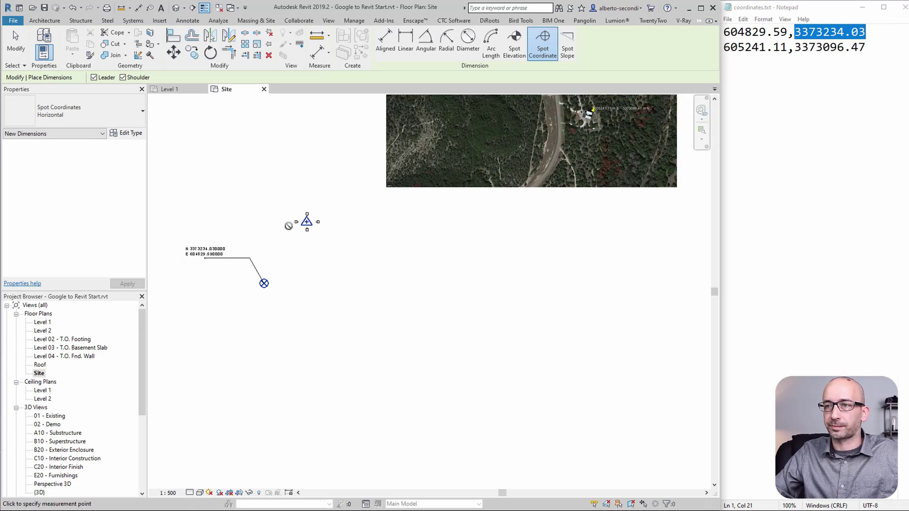
pyautogui.scroll(2, 291, 222)
pyautogui.press('Escape')
pyautogui.press('Escape')
pyautogui.scroll(2, 243, 319)
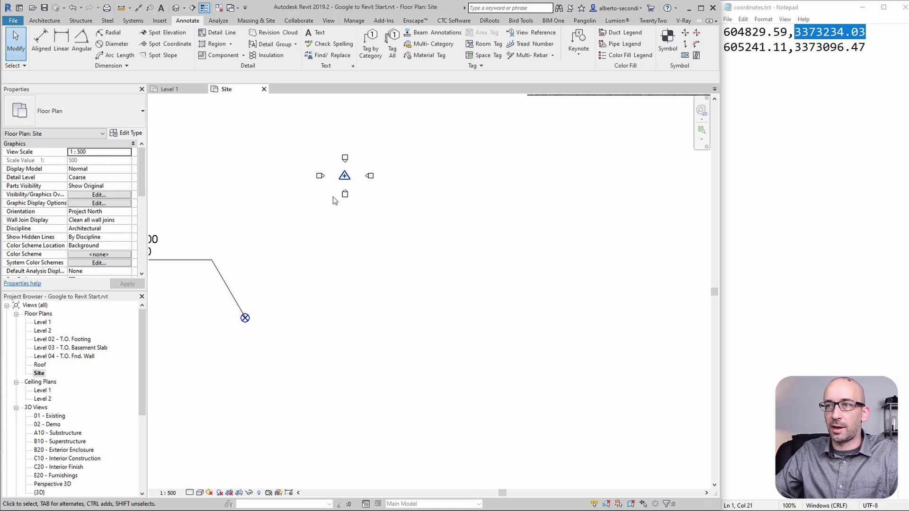
# - Select the survey point and set its E/W value to 605241.11
pyautogui.click(344, 175)
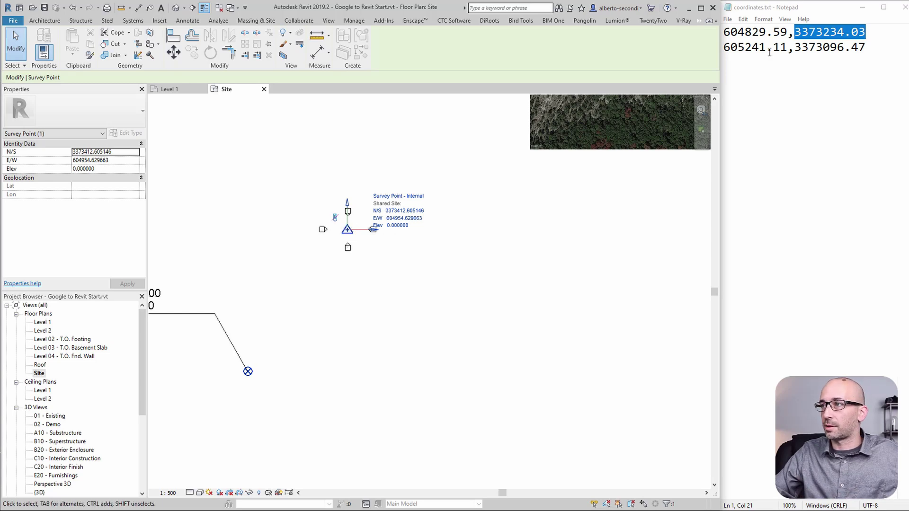
pyautogui.moveTo(723, 48); pyautogui.dragTo(785, 50)
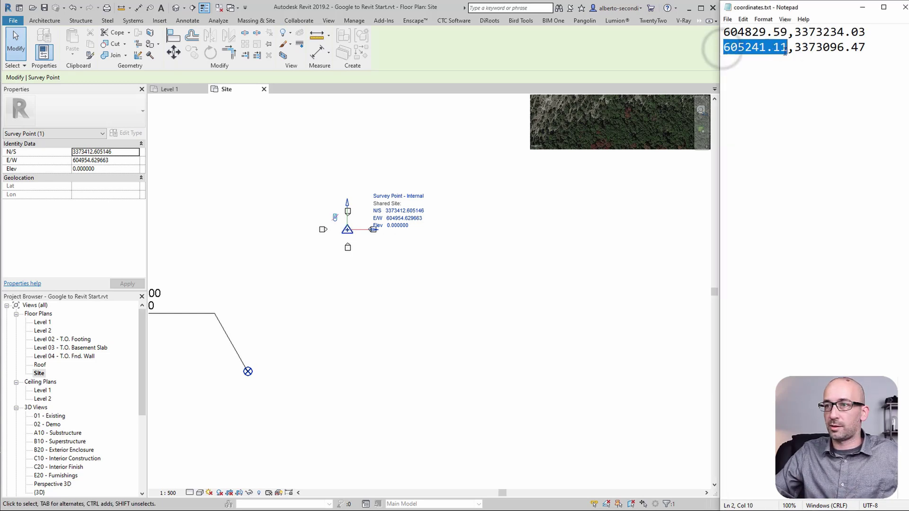
pyautogui.click(396, 219)
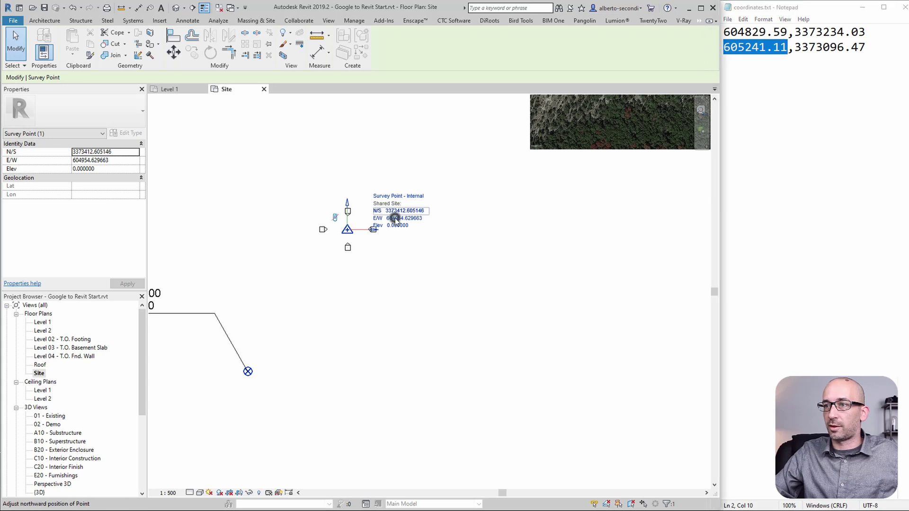
pyautogui.click(399, 219)
pyautogui.hotkey('ctrl', 'v')
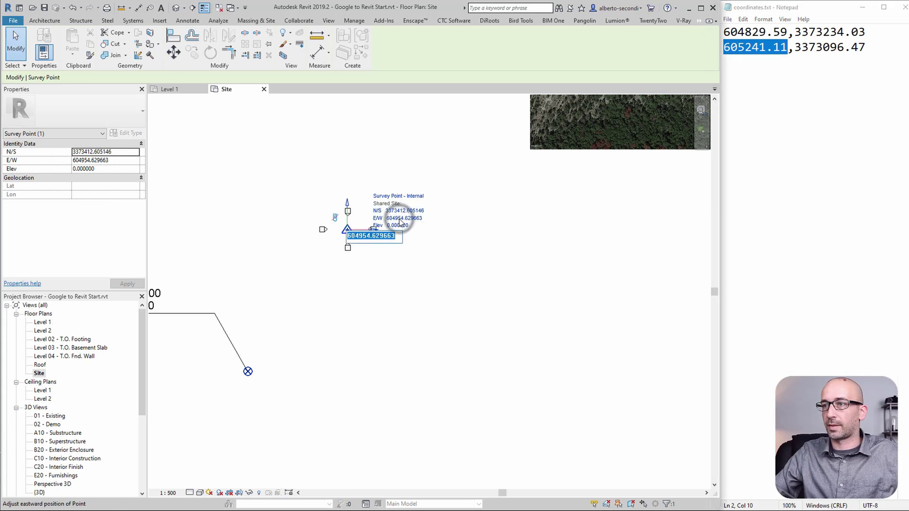
pyautogui.click(452, 236)
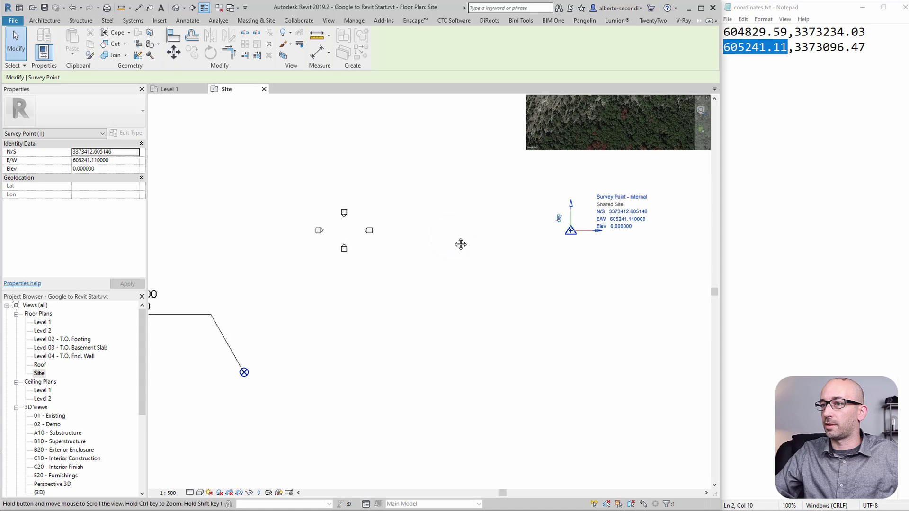
# - Set the survey point's N/S value to 3373096.47
pyautogui.click(796, 47)
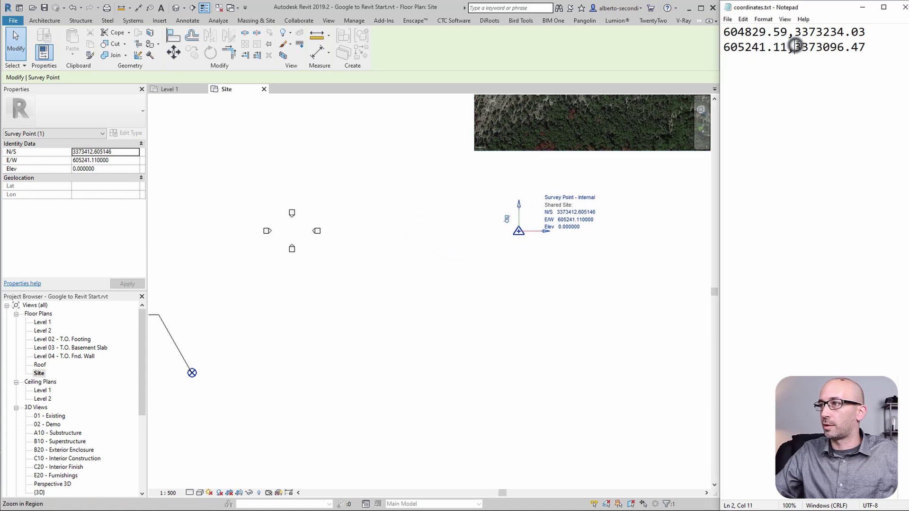
pyautogui.moveTo(795, 46); pyautogui.dragTo(865, 47)
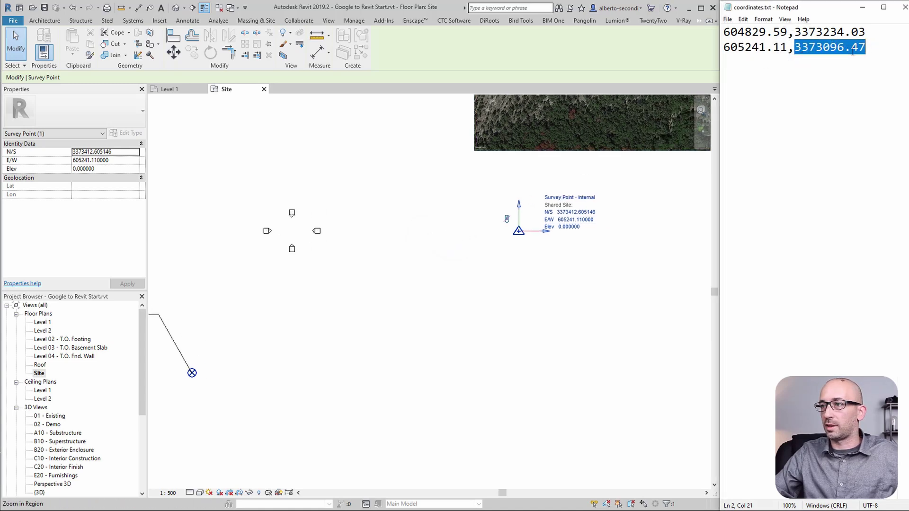
pyautogui.click(574, 212)
pyautogui.click(574, 212)
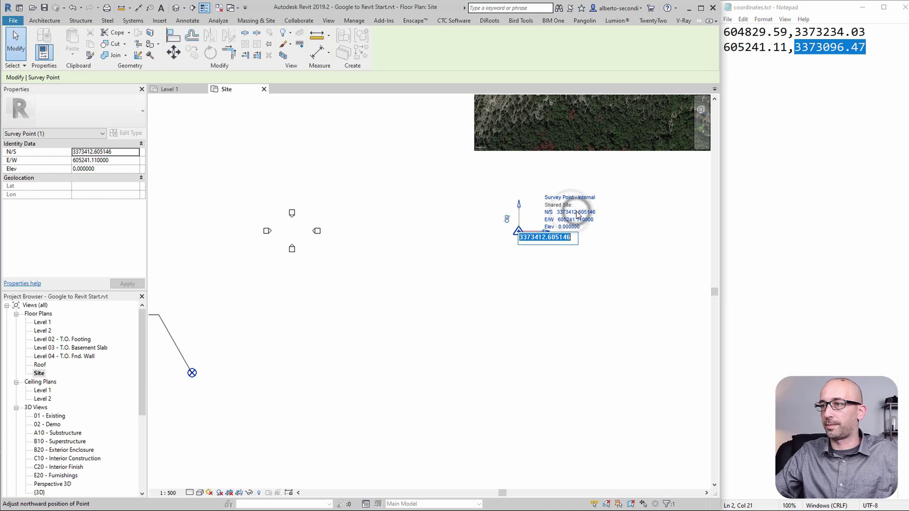
pyautogui.hotkey('ctrl', 'v')
pyautogui.click(637, 224)
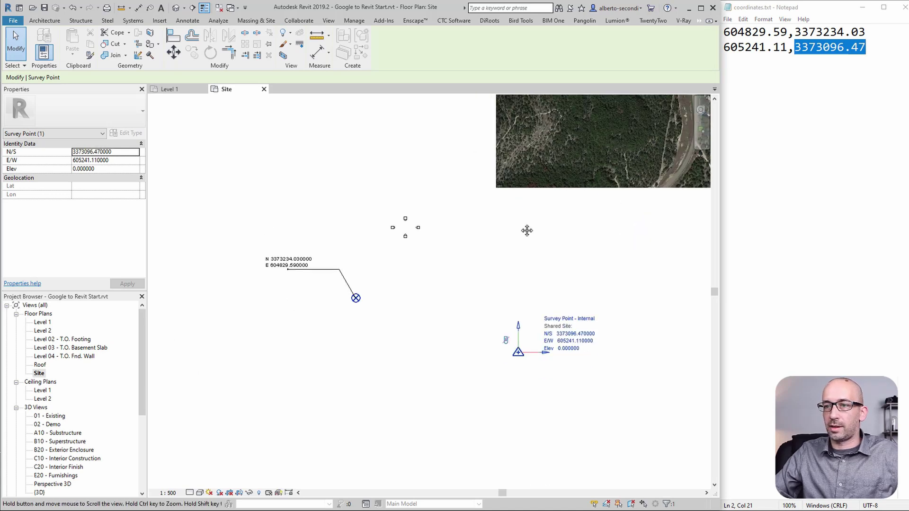
pyautogui.scroll(-2, 520, 223)
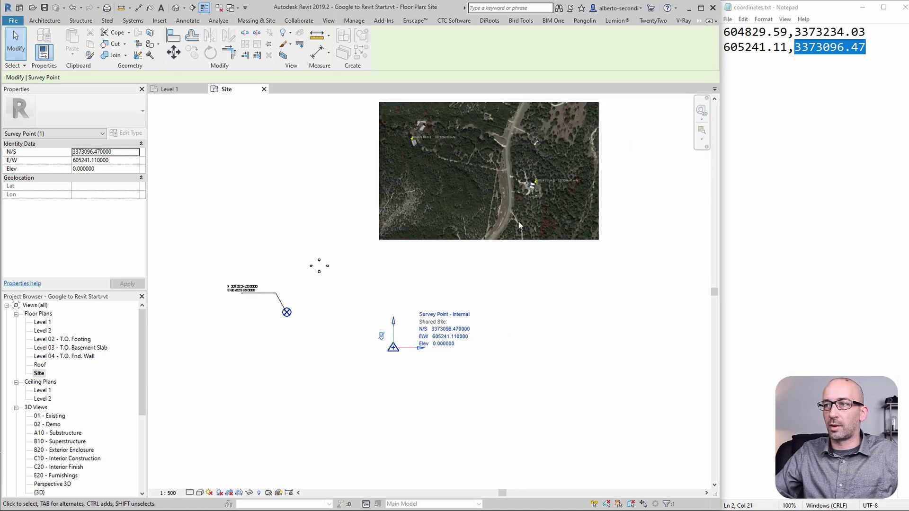
# - Move the aerial image from its 604829.59 E pin base onto the project base point
pyautogui.click(485, 178)
pyautogui.click(174, 52)
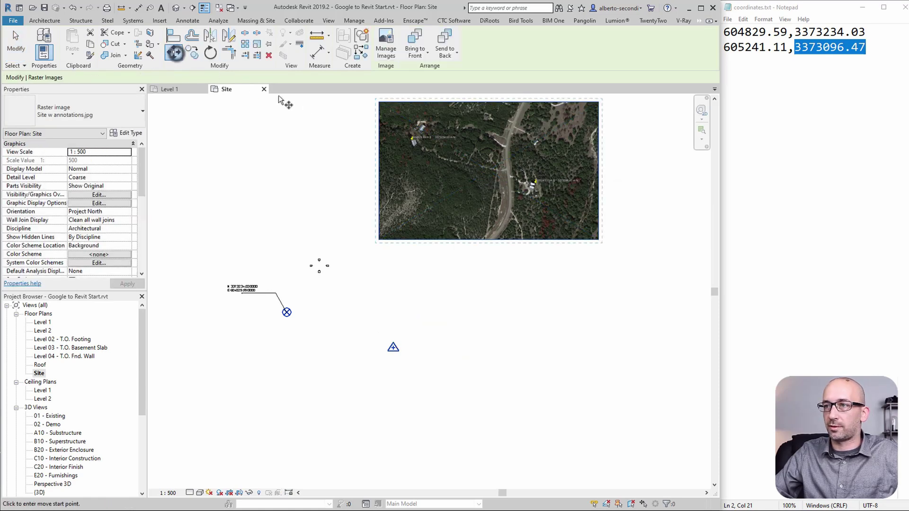
pyautogui.scroll(10, 405, 148)
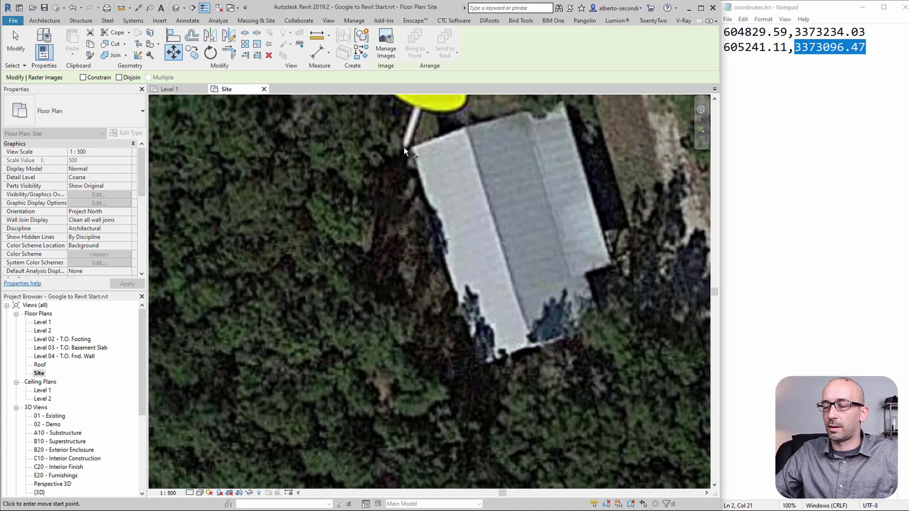
pyautogui.click(404, 148)
pyautogui.scroll(-2, 405, 149)
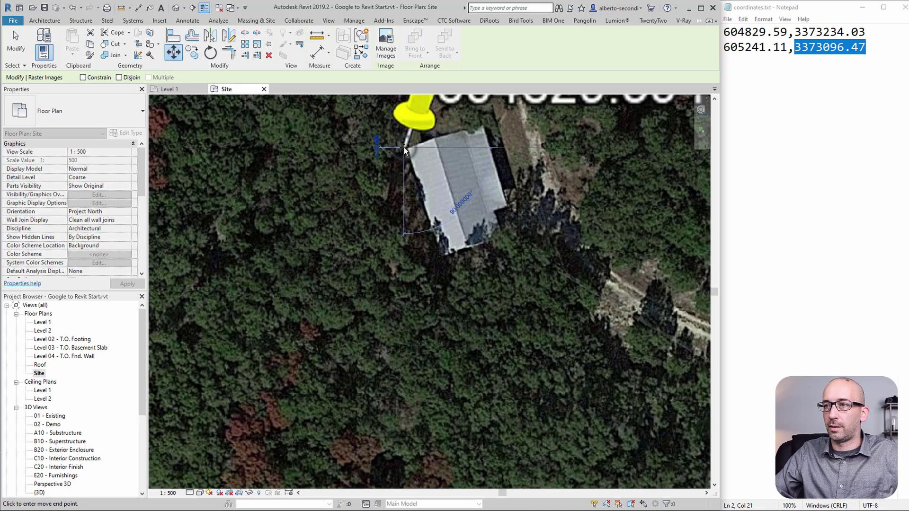
pyautogui.scroll(-8, 405, 150)
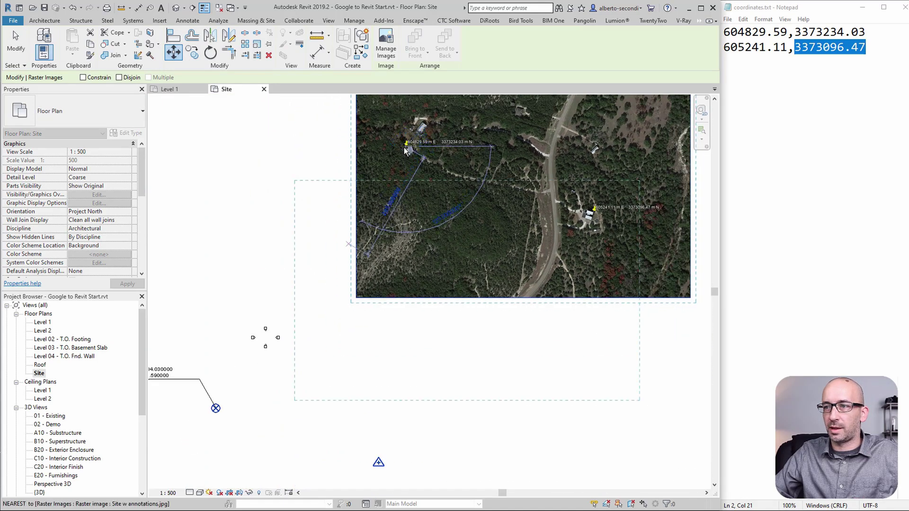
pyautogui.scroll(6, 362, 200)
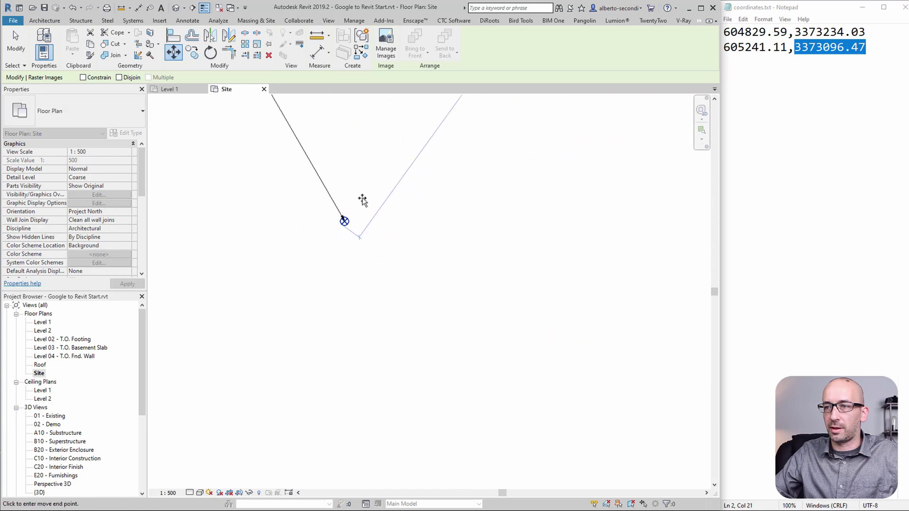
pyautogui.click(344, 220)
pyautogui.scroll(-3, 312, 203)
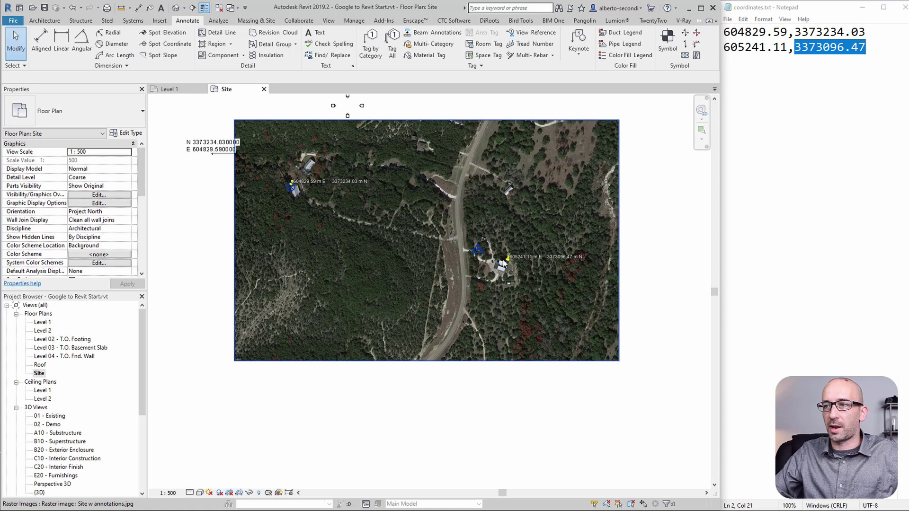
pyautogui.click(500, 278)
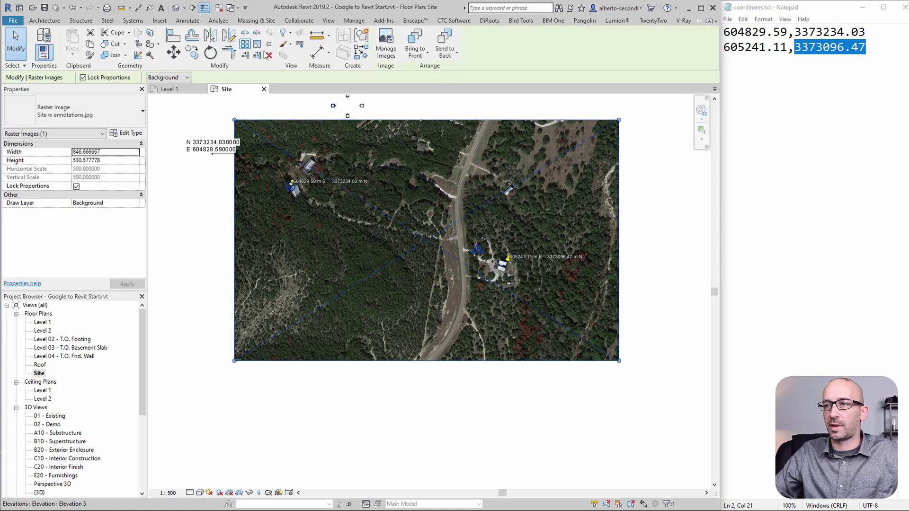
# - Start scaling the aerial image with its origin at the first pin and reference at the second pin's tip
pyautogui.click(257, 46)
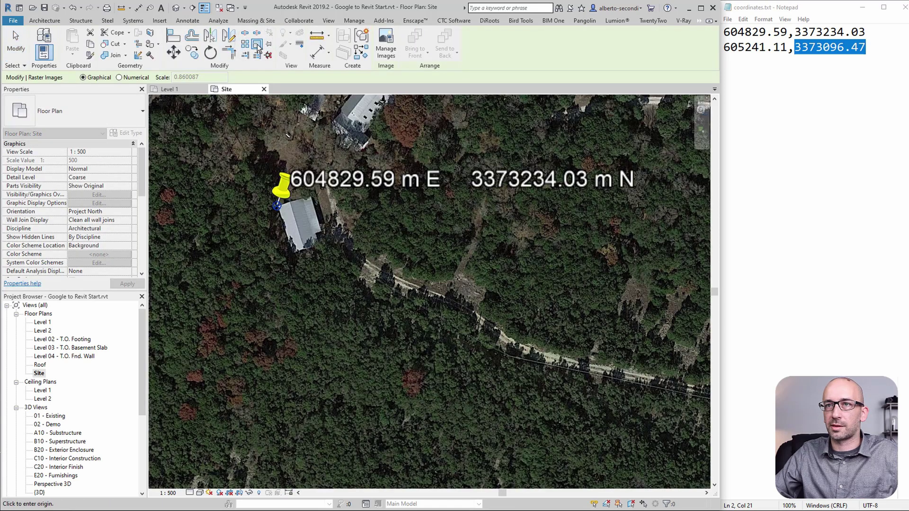
pyautogui.click(277, 189)
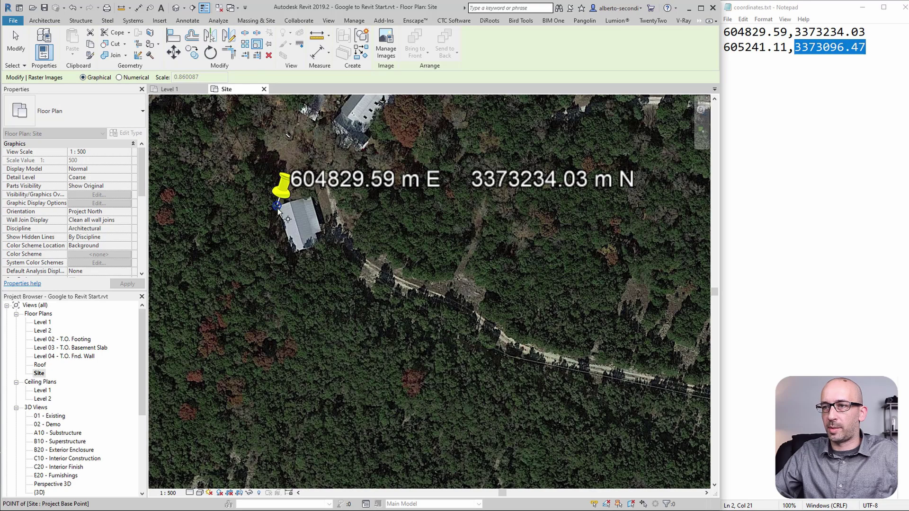
pyautogui.scroll(-5, 276, 188)
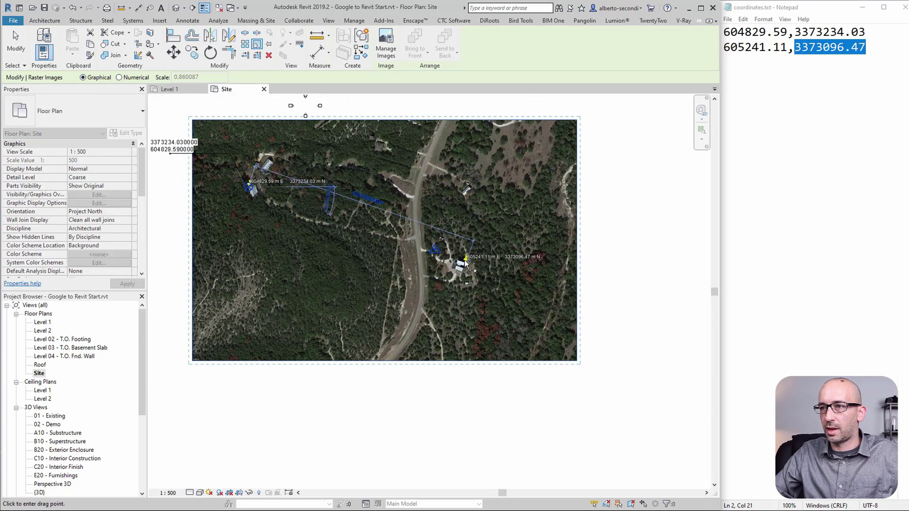
pyautogui.scroll(5, 465, 264)
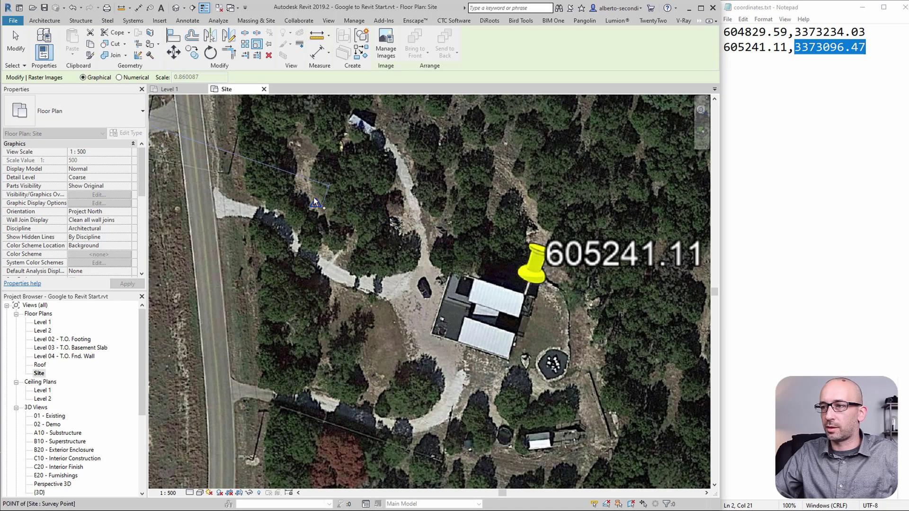
pyautogui.scroll(5, 534, 299)
pyautogui.click(515, 295)
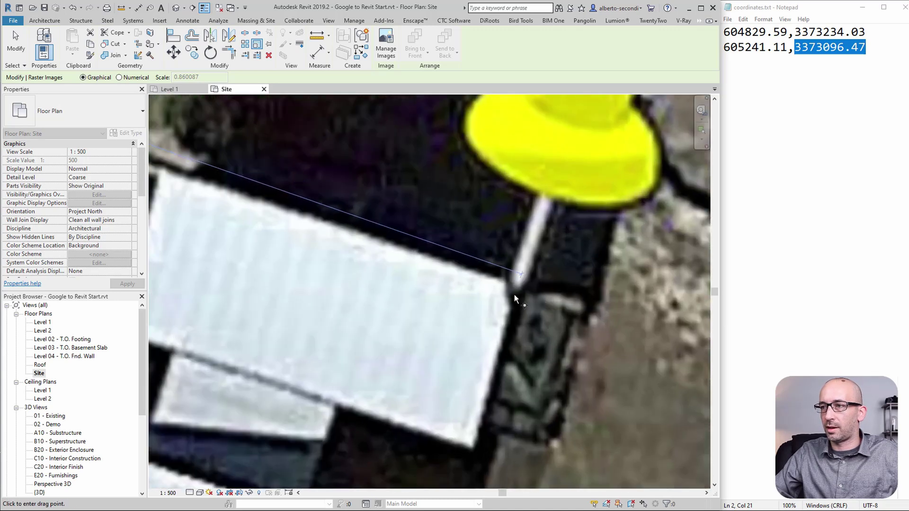
pyautogui.scroll(-5, 515, 297)
pyautogui.scroll(-3, 515, 296)
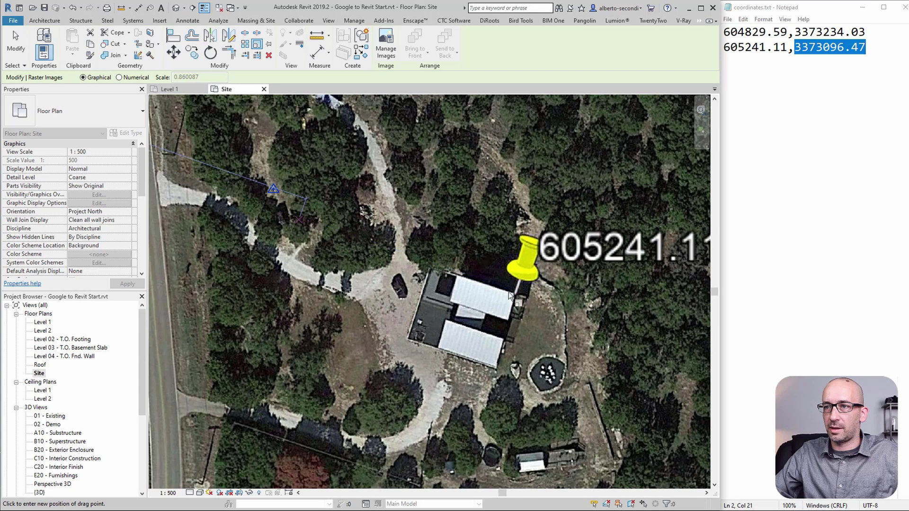
pyautogui.scroll(5, 278, 188)
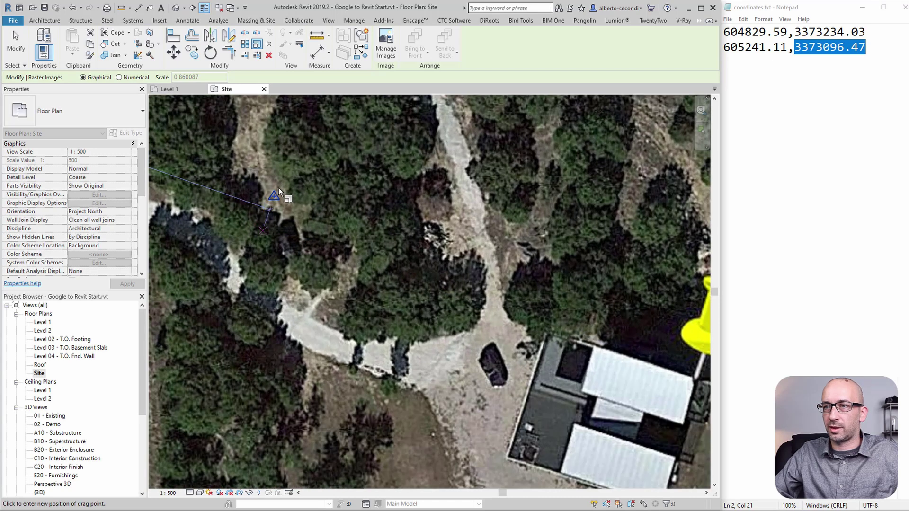
pyautogui.scroll(2, 278, 188)
pyautogui.scroll(2, 278, 188)
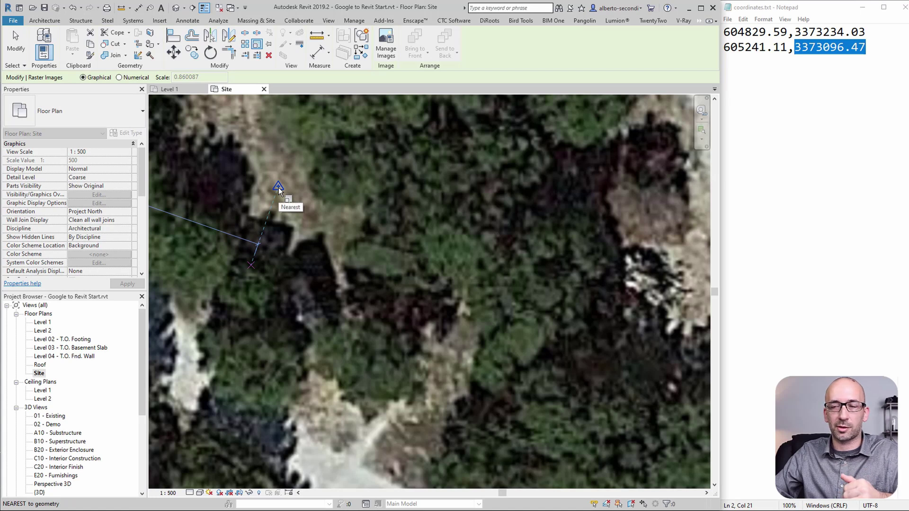
# - Rescale so the 605241.11 m E, 3373096.47 m N pin lands near the survey point, then check it
pyautogui.click(278, 188)
pyautogui.scroll(-6, 278, 187)
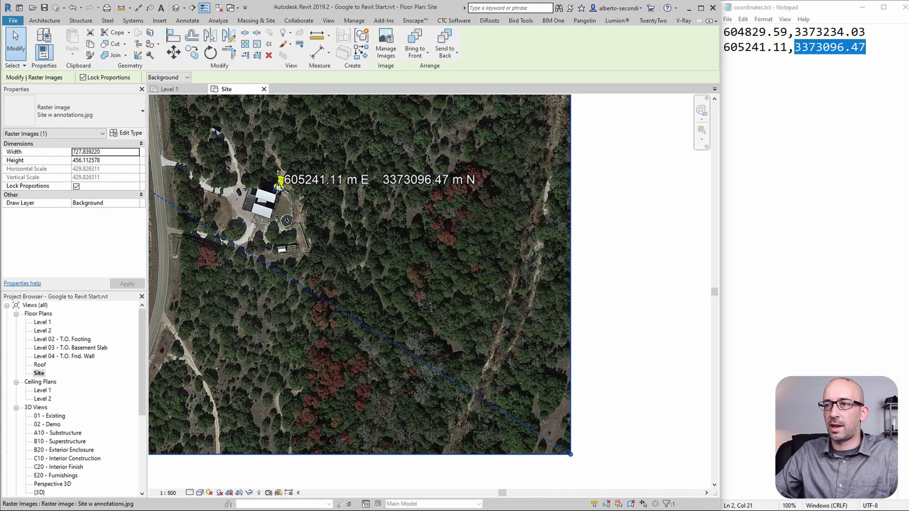
pyautogui.moveTo(278, 188); pyautogui.dragTo(417, 208, button='middle')
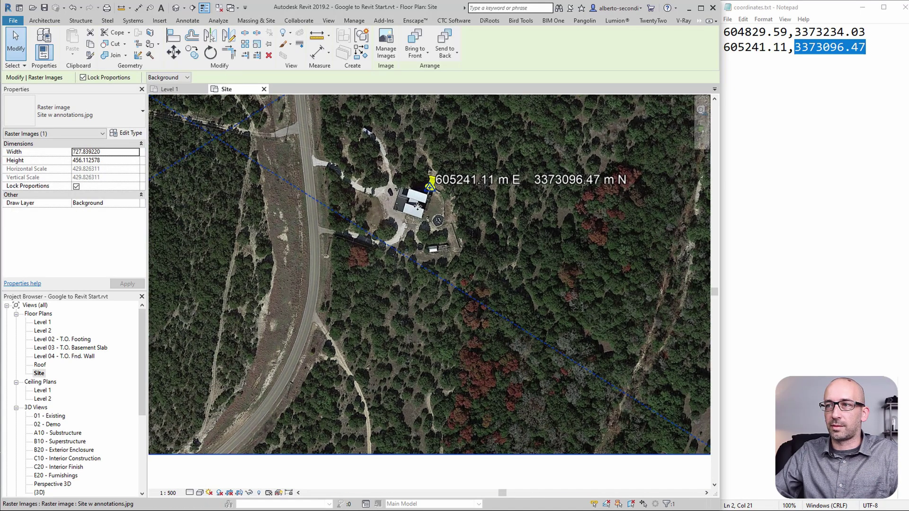
pyautogui.scroll(5, 418, 206)
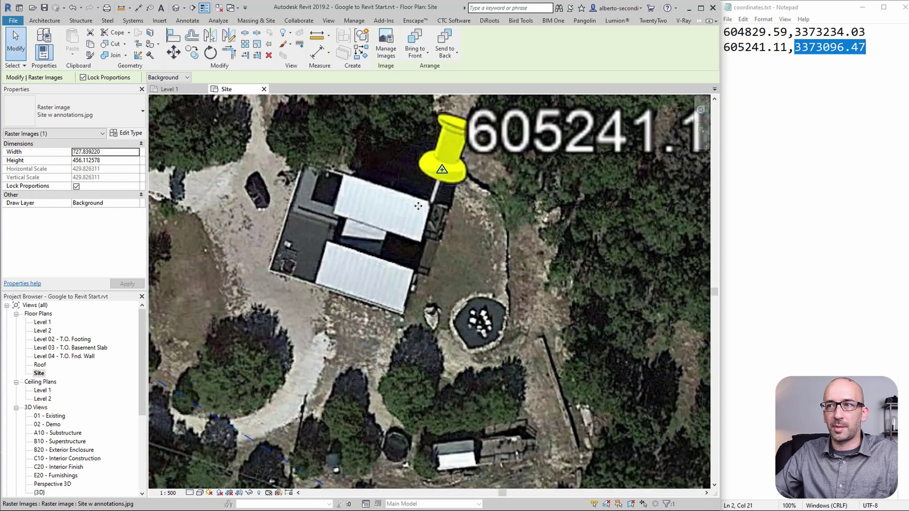
pyautogui.scroll(-8, 451, 186)
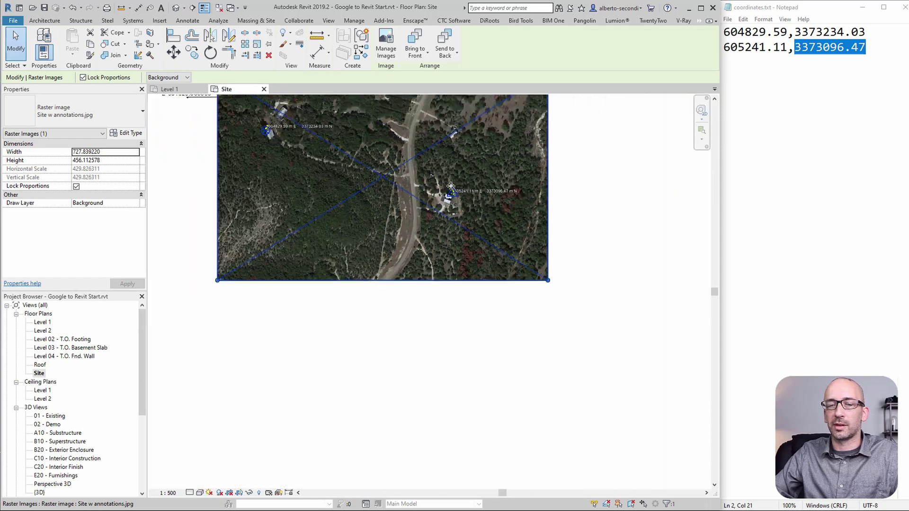
pyautogui.scroll(2, 277, 140)
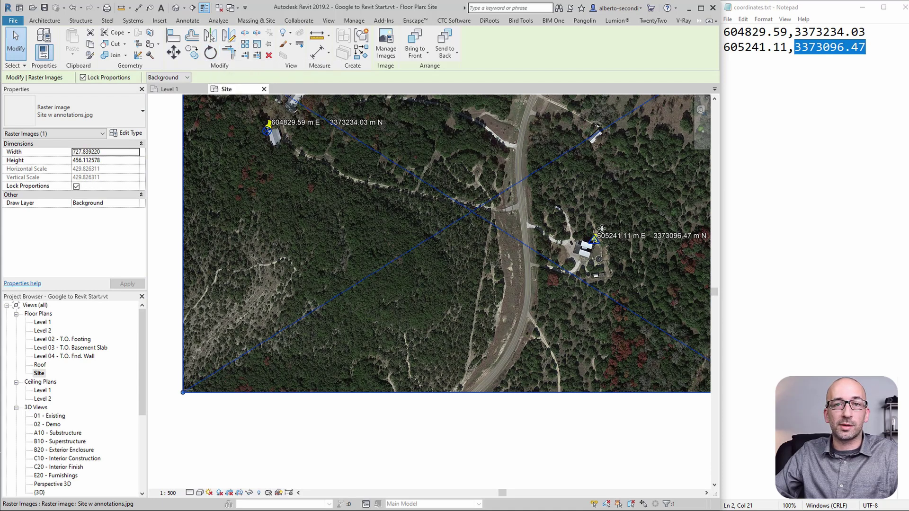
# - Rotate the image about the first pin, swinging the 605241.11 m E, 3373096.47 m N pin tip onto the survey point
pyautogui.click(211, 53)
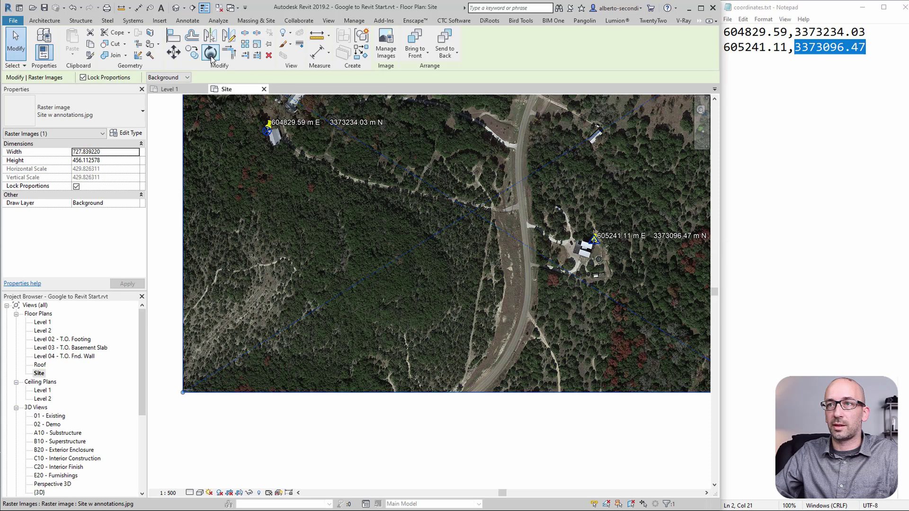
pyautogui.press('space')
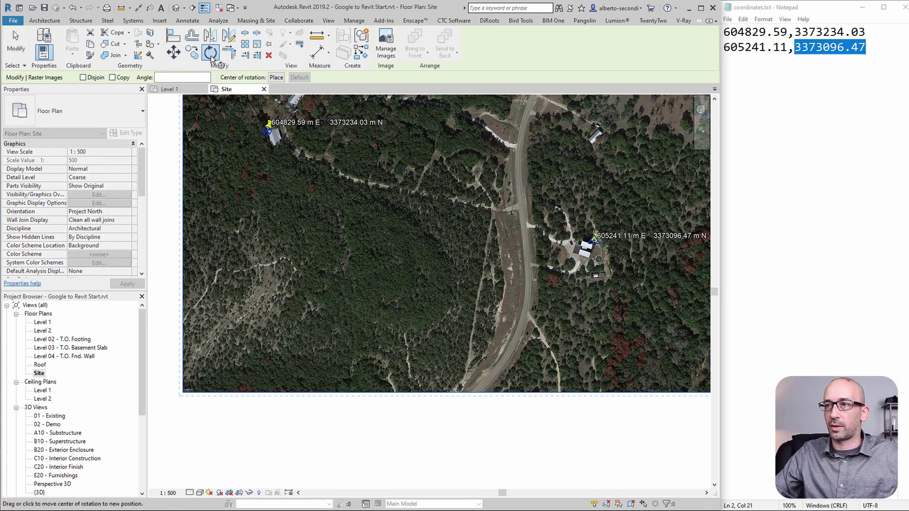
pyautogui.scroll(3, 320, 142)
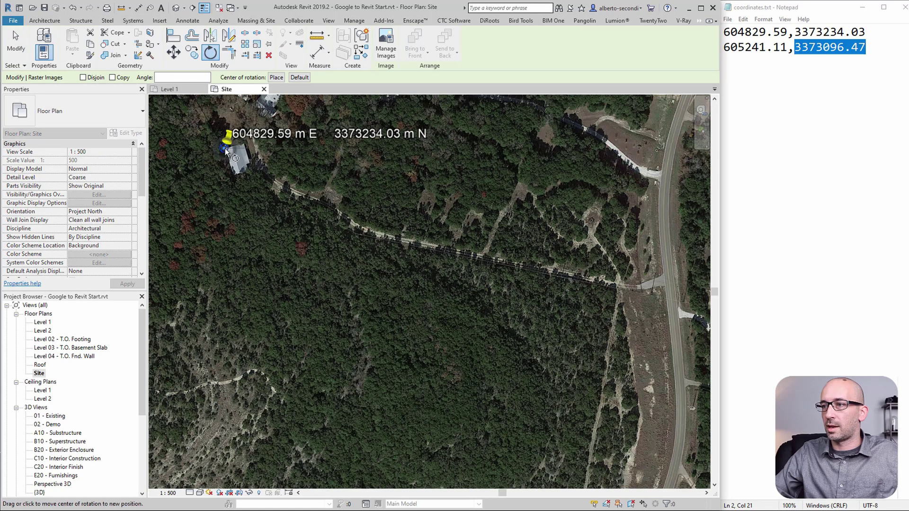
pyautogui.click(226, 150)
pyautogui.moveTo(615, 284); pyautogui.dragTo(228, 208, button='middle')
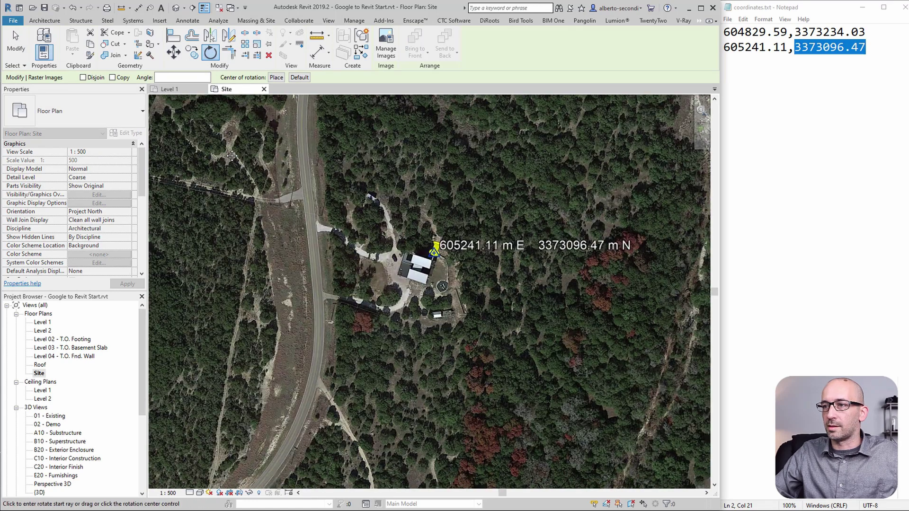
pyautogui.scroll(6, 417, 204)
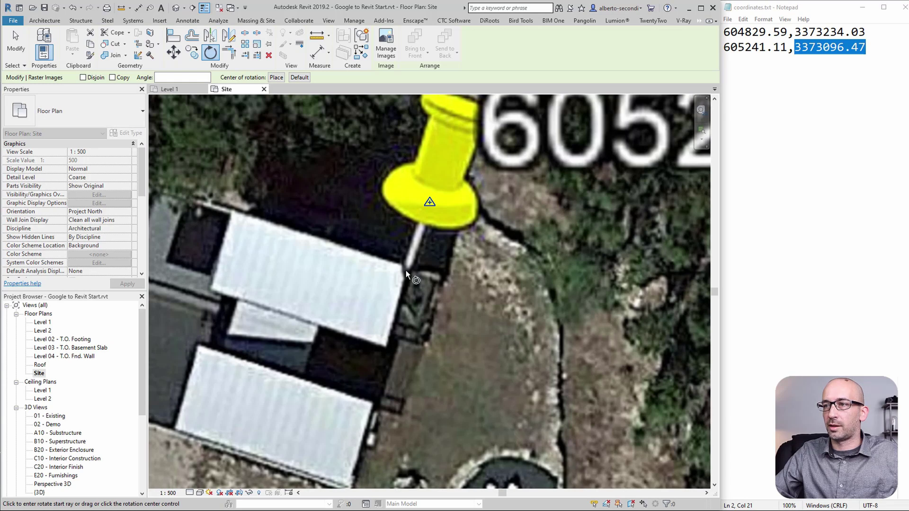
pyautogui.click(405, 270)
pyautogui.click(429, 202)
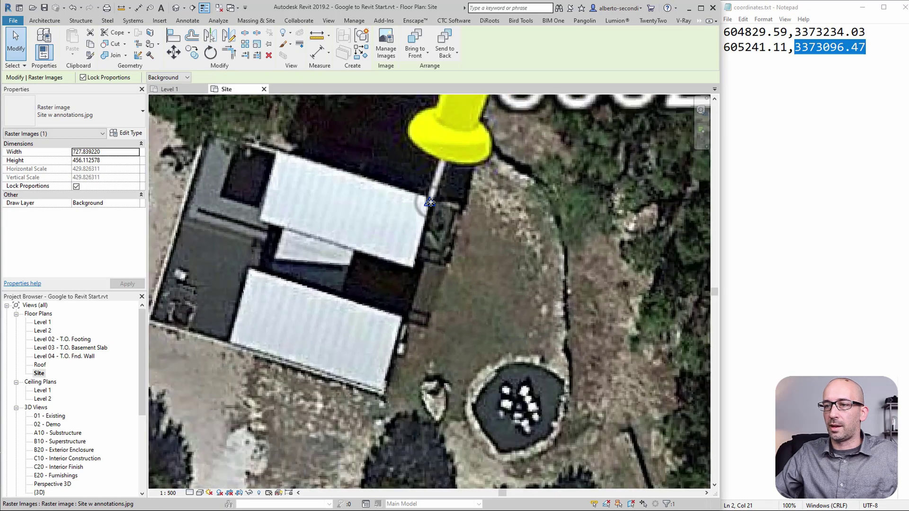
pyautogui.scroll(-8, 430, 202)
# - Deselect the aerial image and select the existing spot coordinate label
pyautogui.press('Escape')
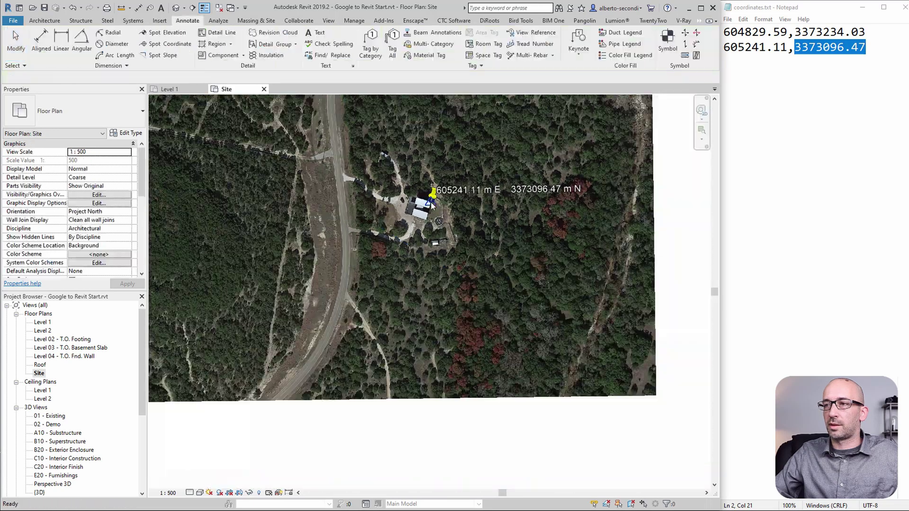
pyautogui.scroll(-2, 441, 243)
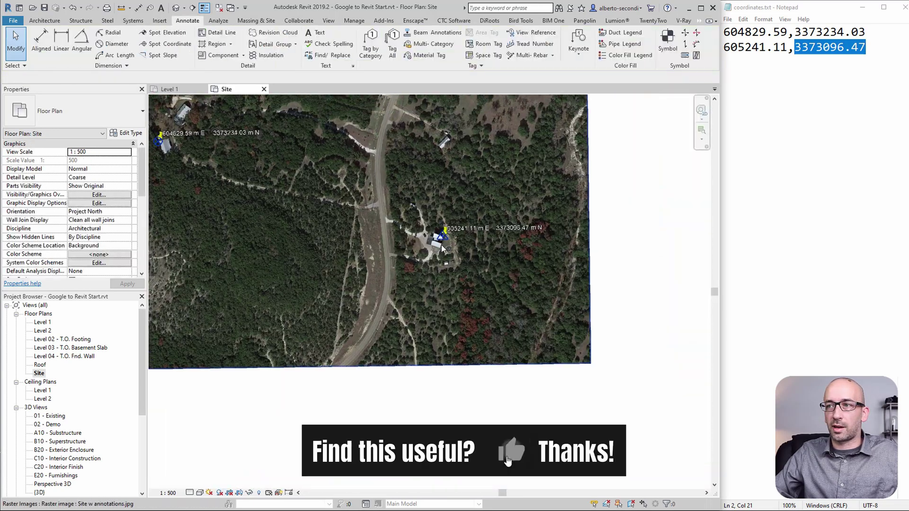
pyautogui.scroll(-2, 442, 247)
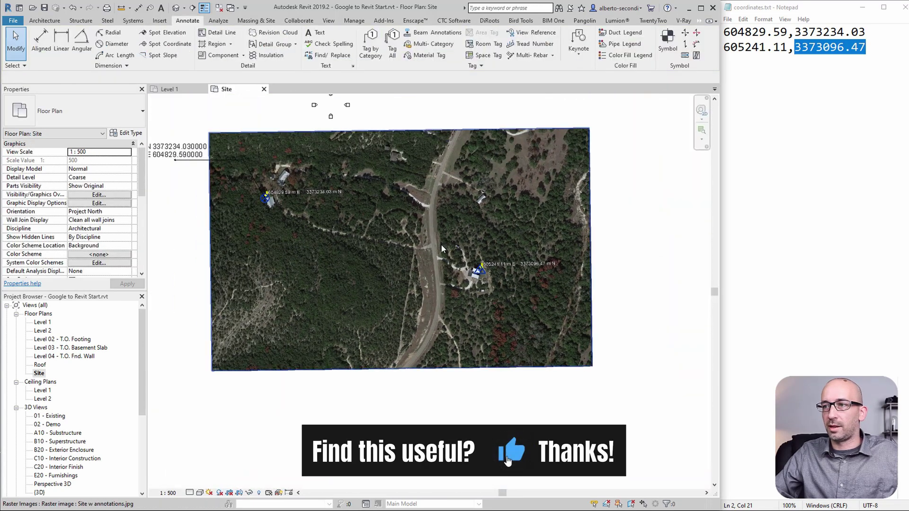
pyautogui.moveTo(441, 248)
pyautogui.mouseDown(button='middle')
pyautogui.moveTo(514, 259)
pyautogui.moveTo(504, 256)
pyautogui.mouseUp(button='middle')
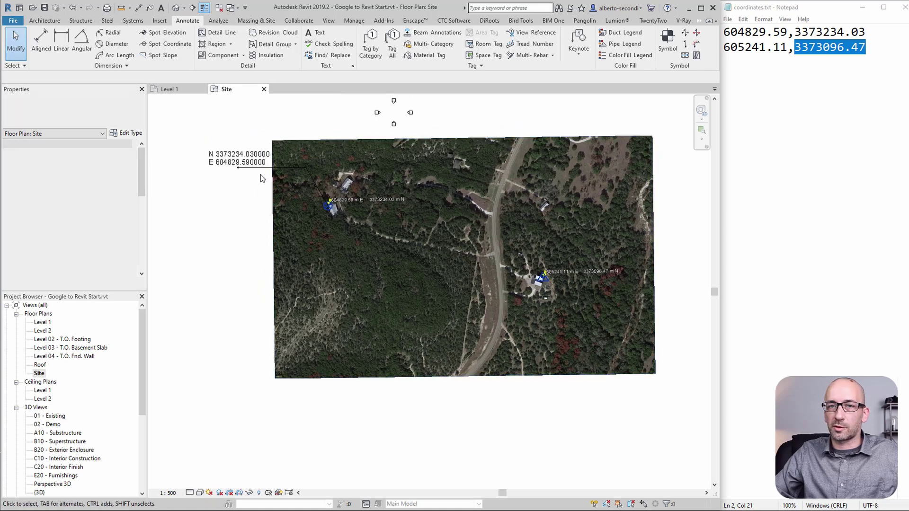
pyautogui.click(239, 163)
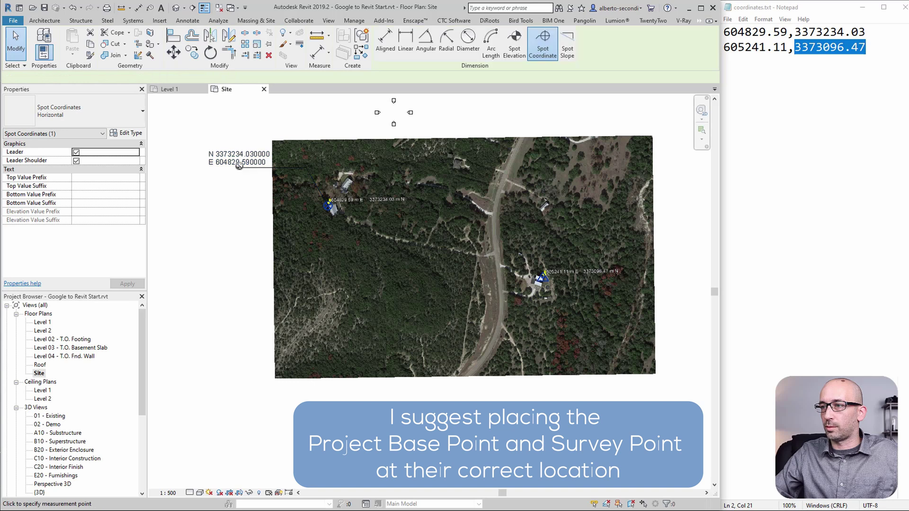
# - Place a spot coordinate on the second pin reading N 3373096.470000, E 605241.110000, labelled to the right
pyautogui.moveTo(593, 280); pyautogui.dragTo(525, 281, button='middle')
pyautogui.click(475, 274)
pyautogui.click(626, 246)
pyautogui.click(647, 244)
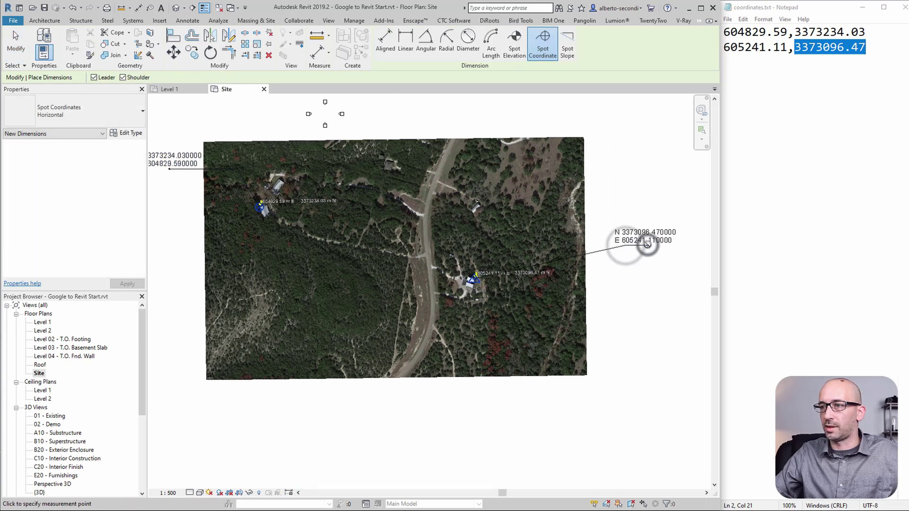
pyautogui.press('Escape')
pyautogui.press('Escape')
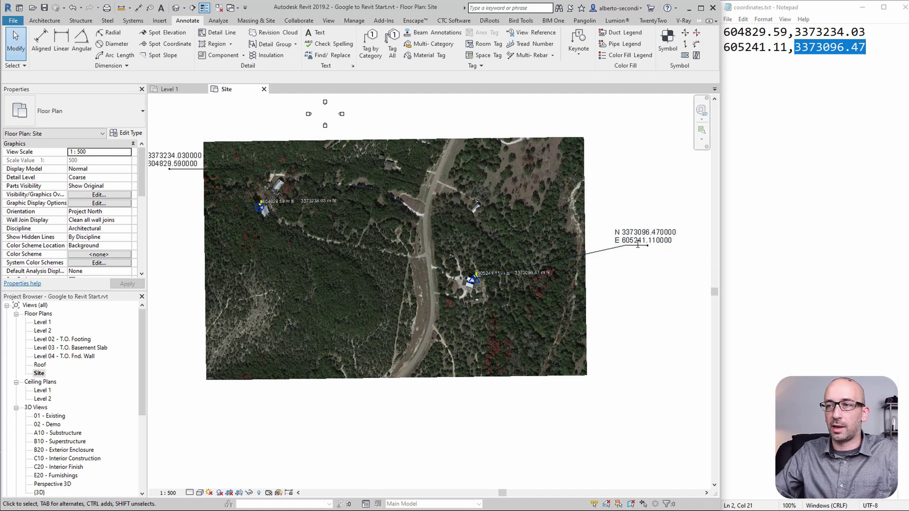
pyautogui.scroll(3, 520, 263)
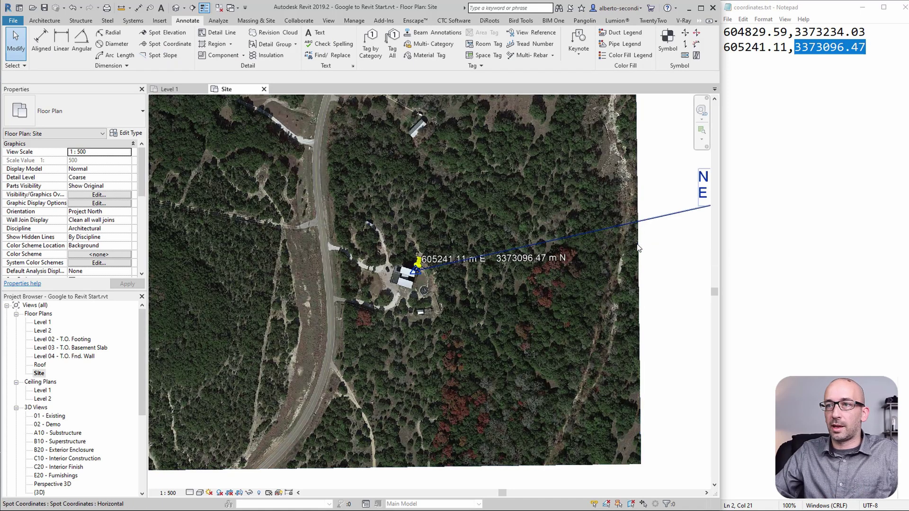
pyautogui.scroll(-2, 514, 258)
pyautogui.moveTo(330, 252); pyautogui.dragTo(402, 271, button='middle')
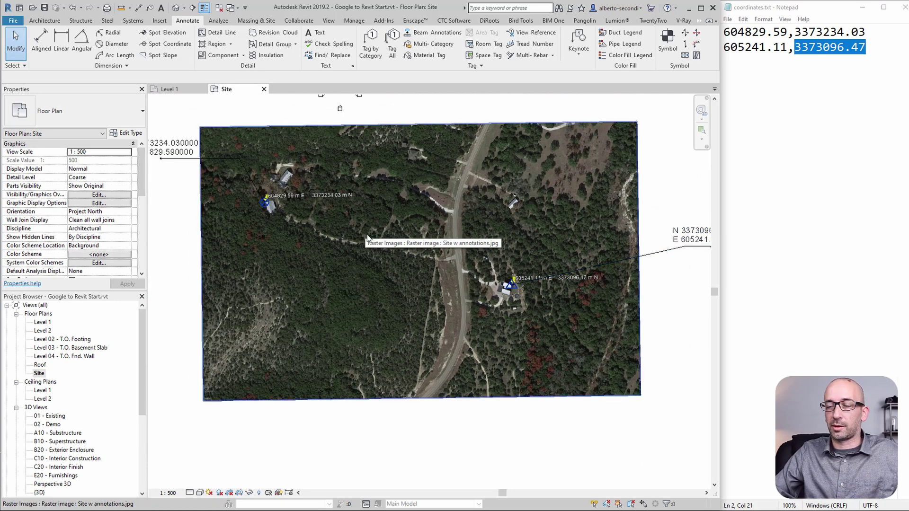
pyautogui.click(375, 114)
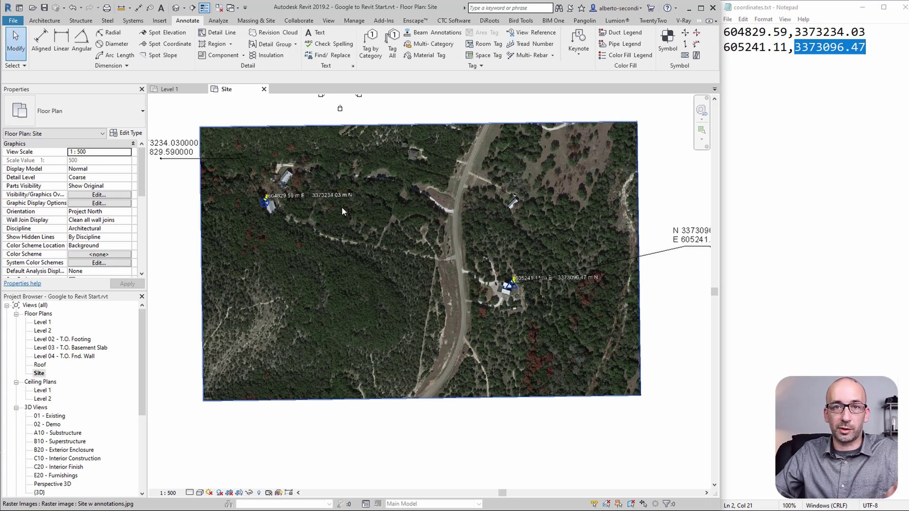
pyautogui.scroll(2, 341, 208)
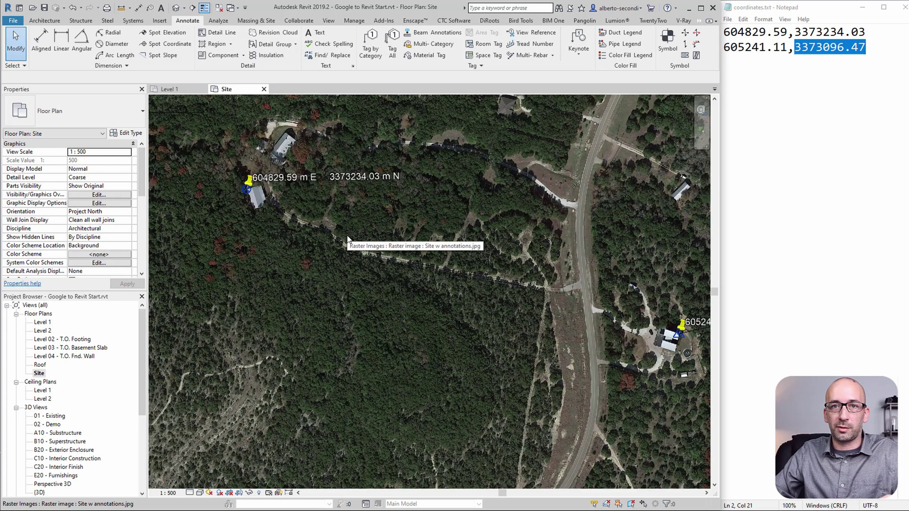